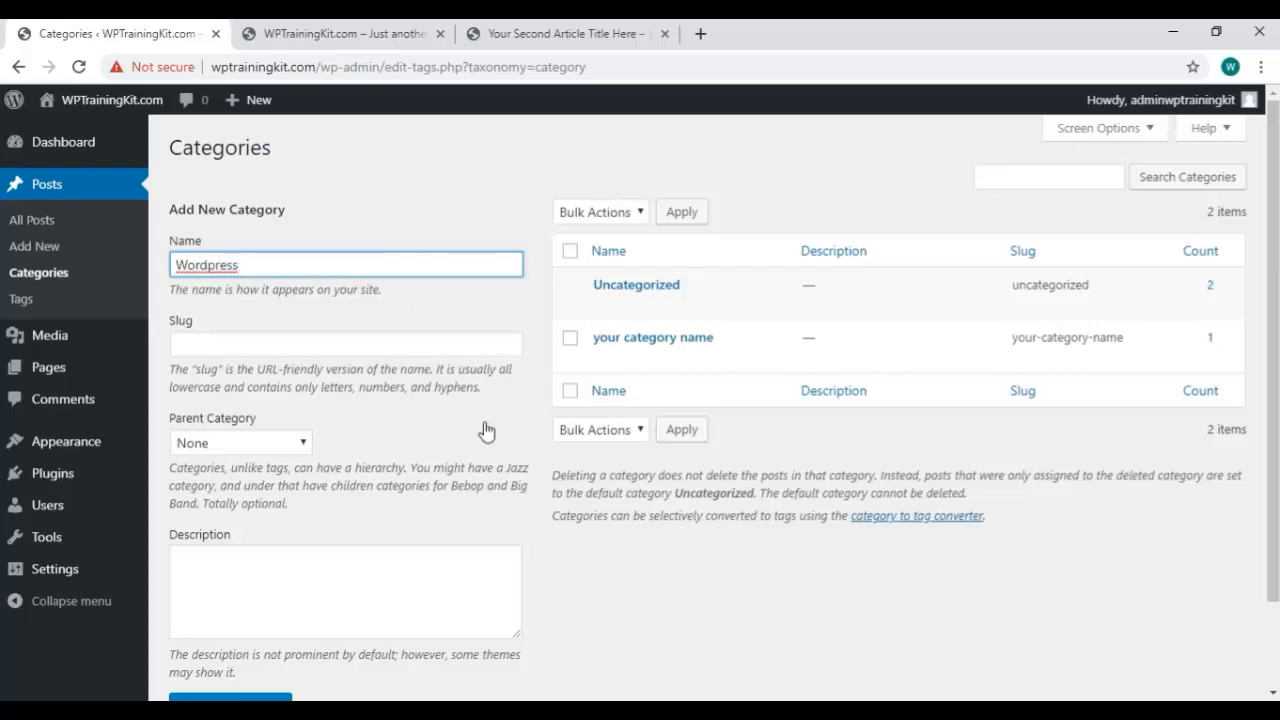
Step: Add the Wordpress category with its parent category set to None
{"action": "key", "text": "Tab"}
{"action": "key", "text": "Tab"}
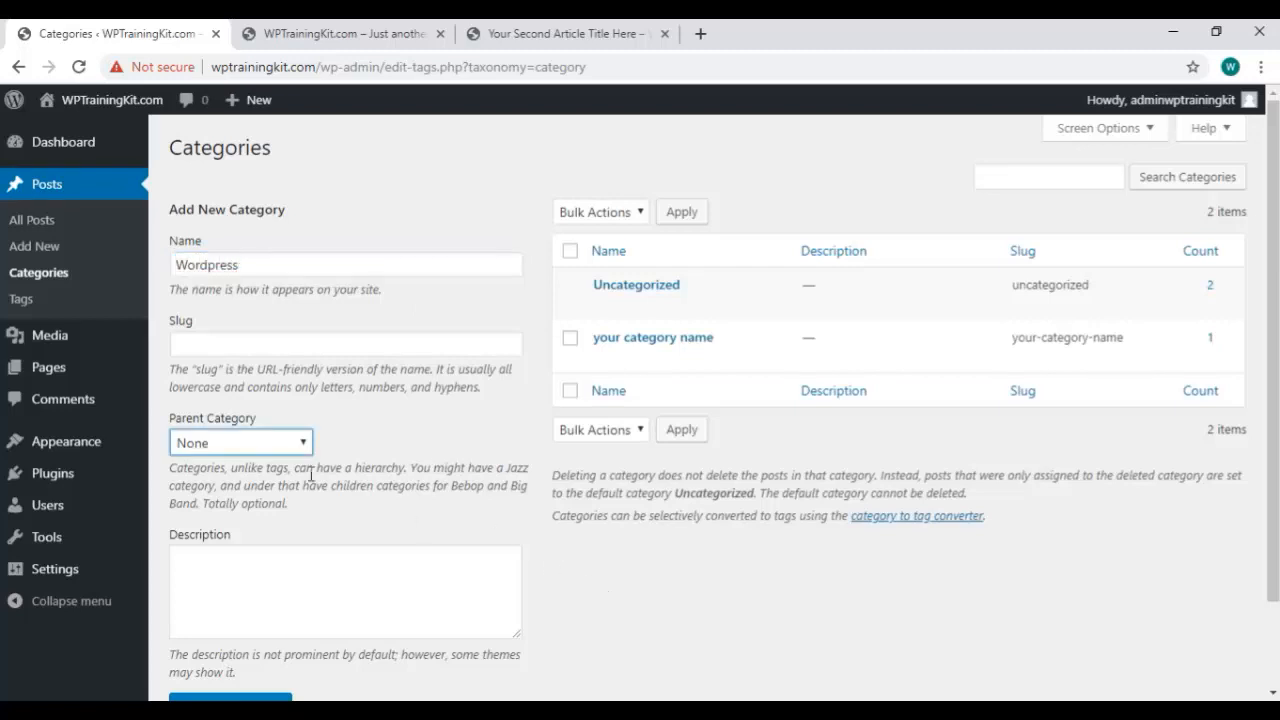
{"action": "left_click", "coordinate": [289, 448]}
{"action": "left_click", "coordinate": [206, 468]}
{"action": "scroll", "coordinate": [566, 560], "scroll_direction": "down", "scroll_amount": 2}
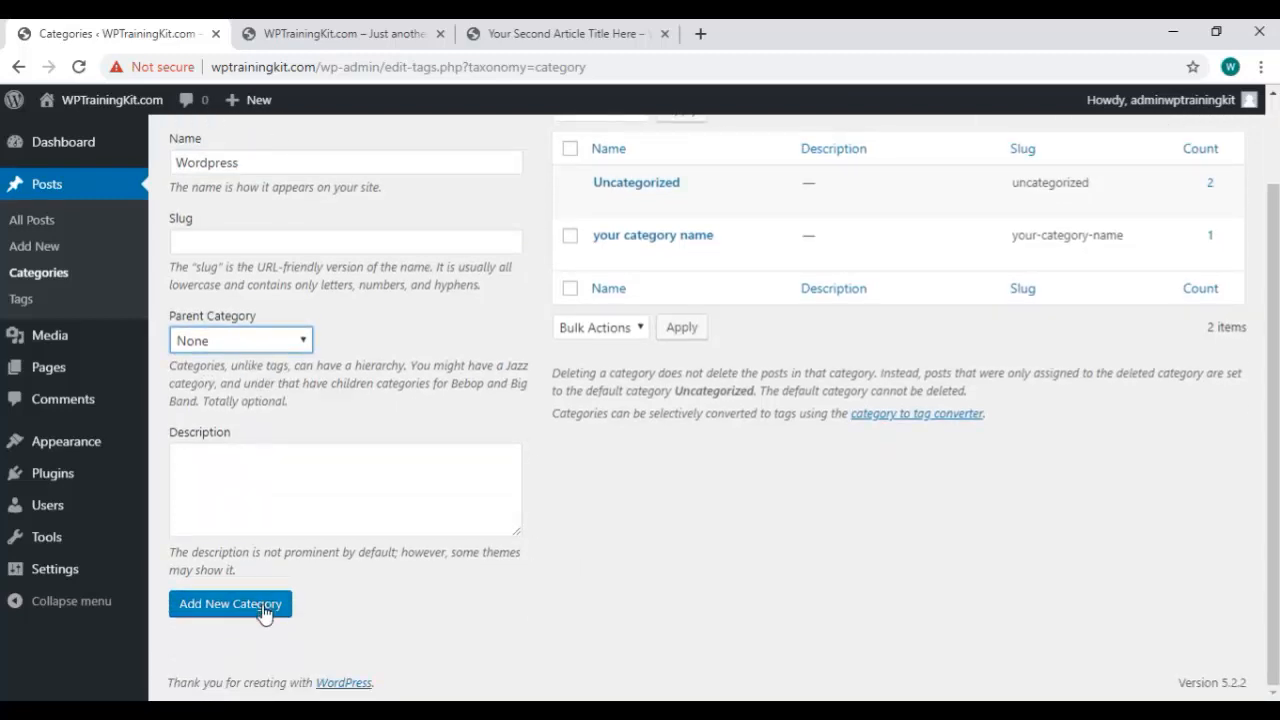
{"action": "left_click", "coordinate": [265, 610]}
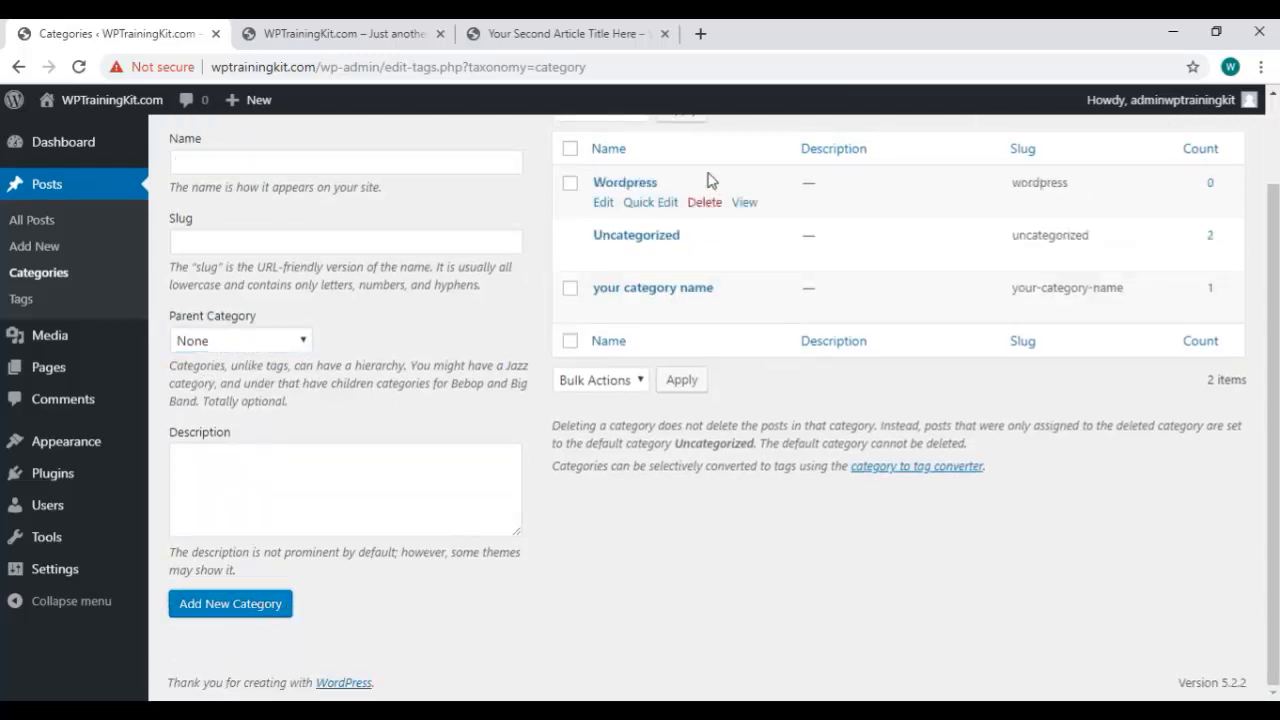
Step: Add a category named Tutorial with Wordpress as its parent category
{"action": "left_click", "coordinate": [372, 162]}
{"action": "type", "text": "Tutorial"}
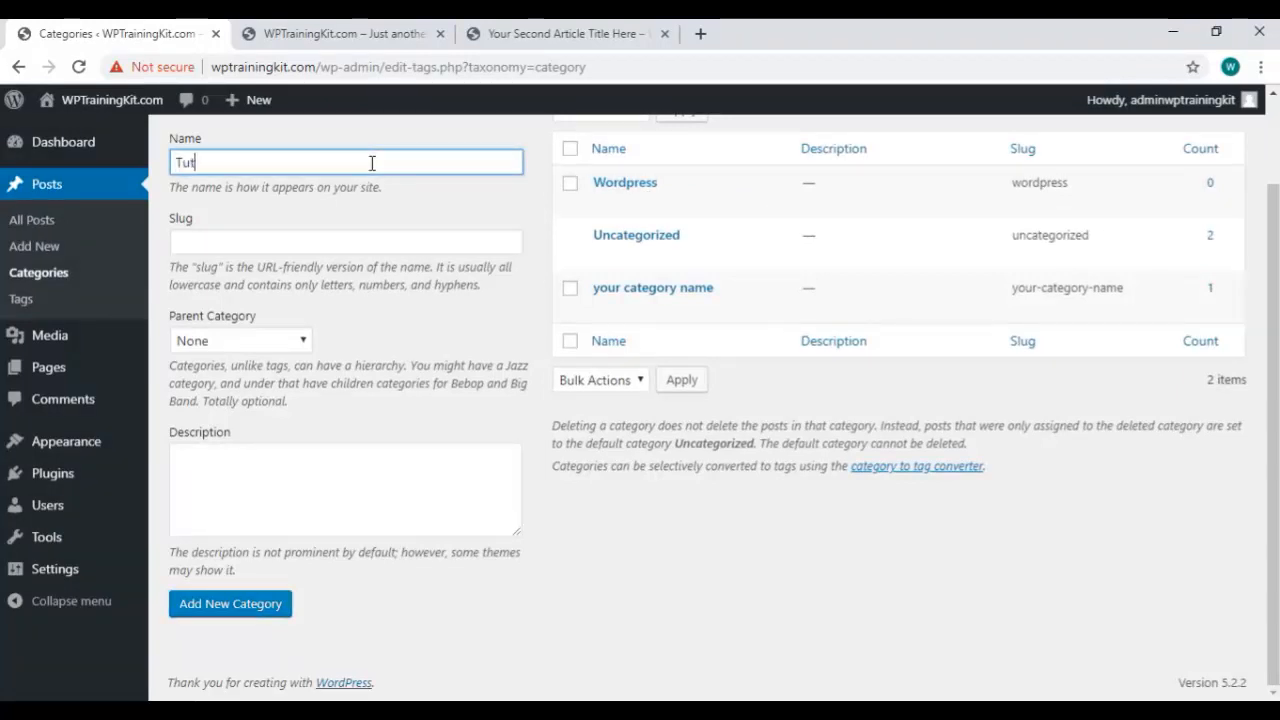
{"action": "left_click", "coordinate": [304, 344]}
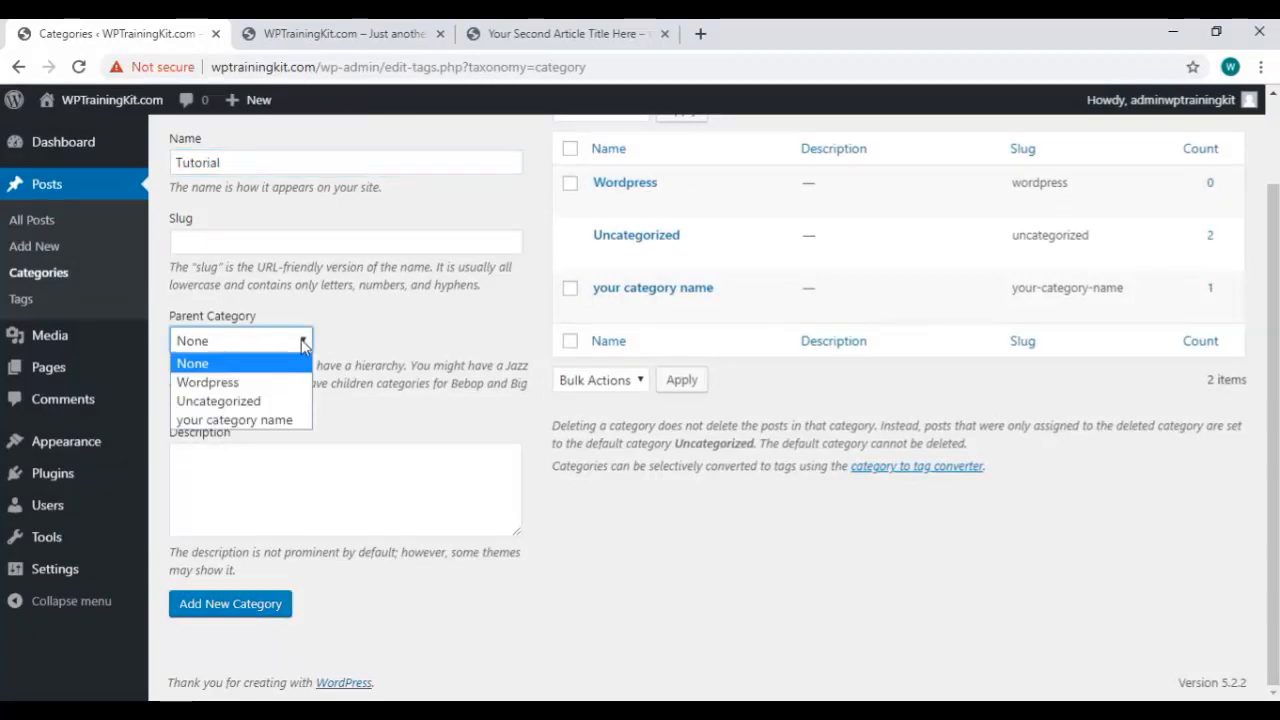
{"action": "left_click", "coordinate": [267, 389]}
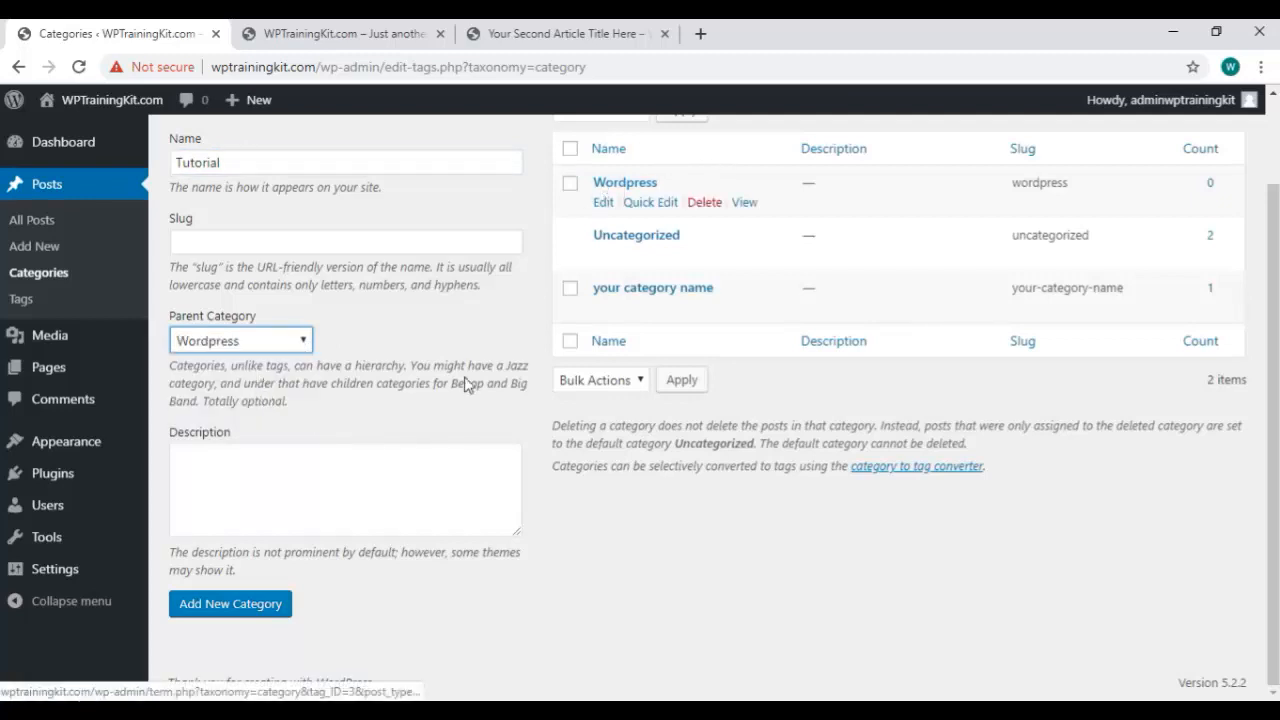
{"action": "left_click", "coordinate": [266, 612]}
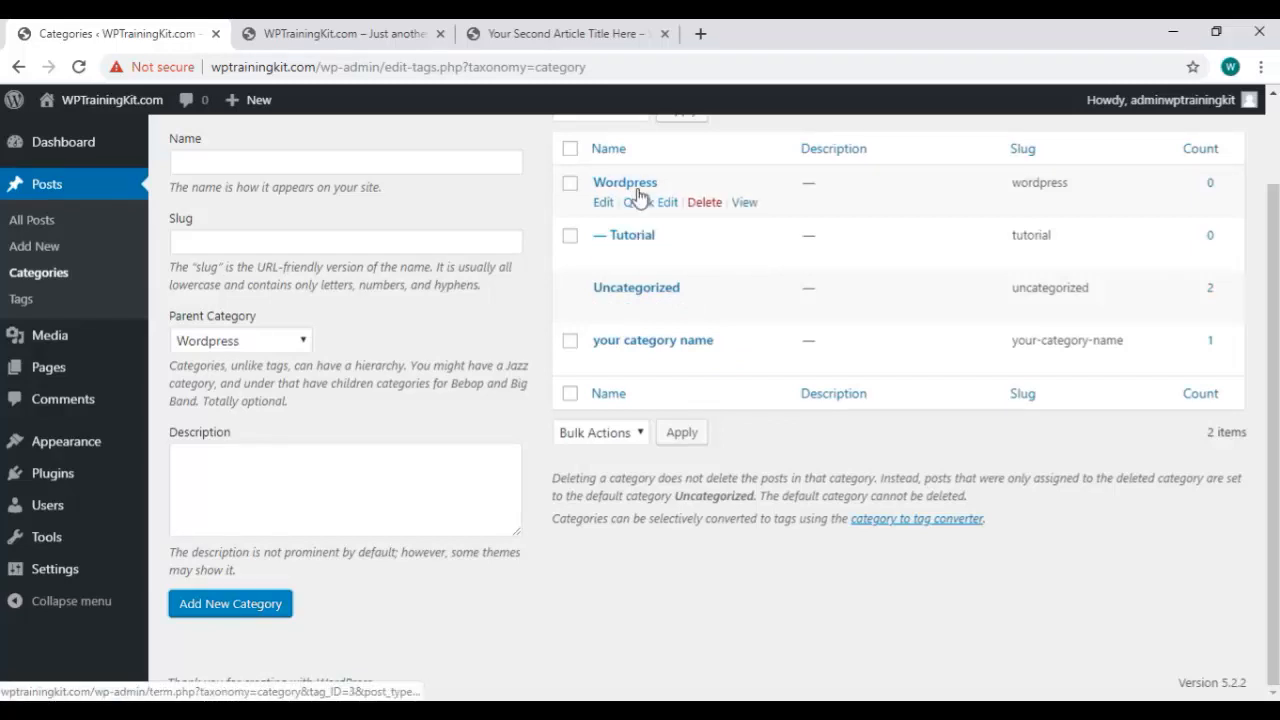
{"action": "scroll", "coordinate": [647, 375], "scroll_direction": "up", "scroll_amount": 2}
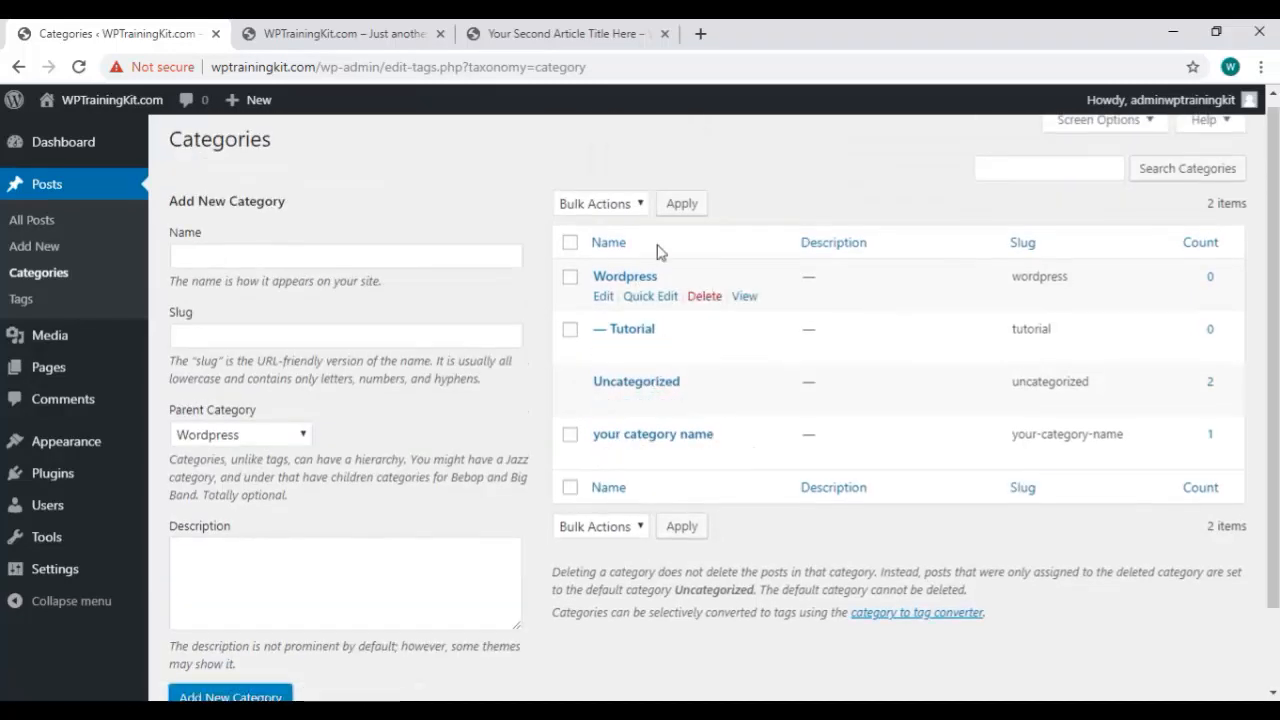
Step: Edit the post "Your Second Article Title Here" to replace its category with Wordpress only, and update the post
{"action": "left_click", "coordinate": [91, 224]}
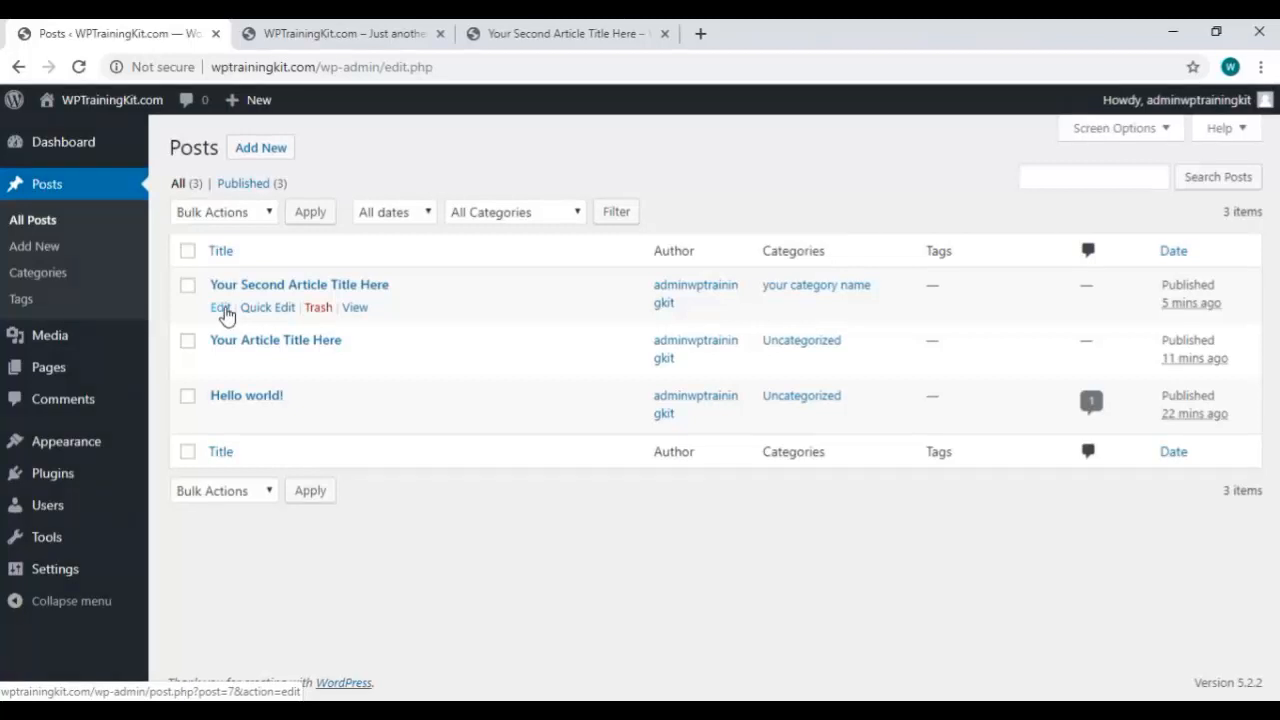
{"action": "left_click", "coordinate": [222, 308]}
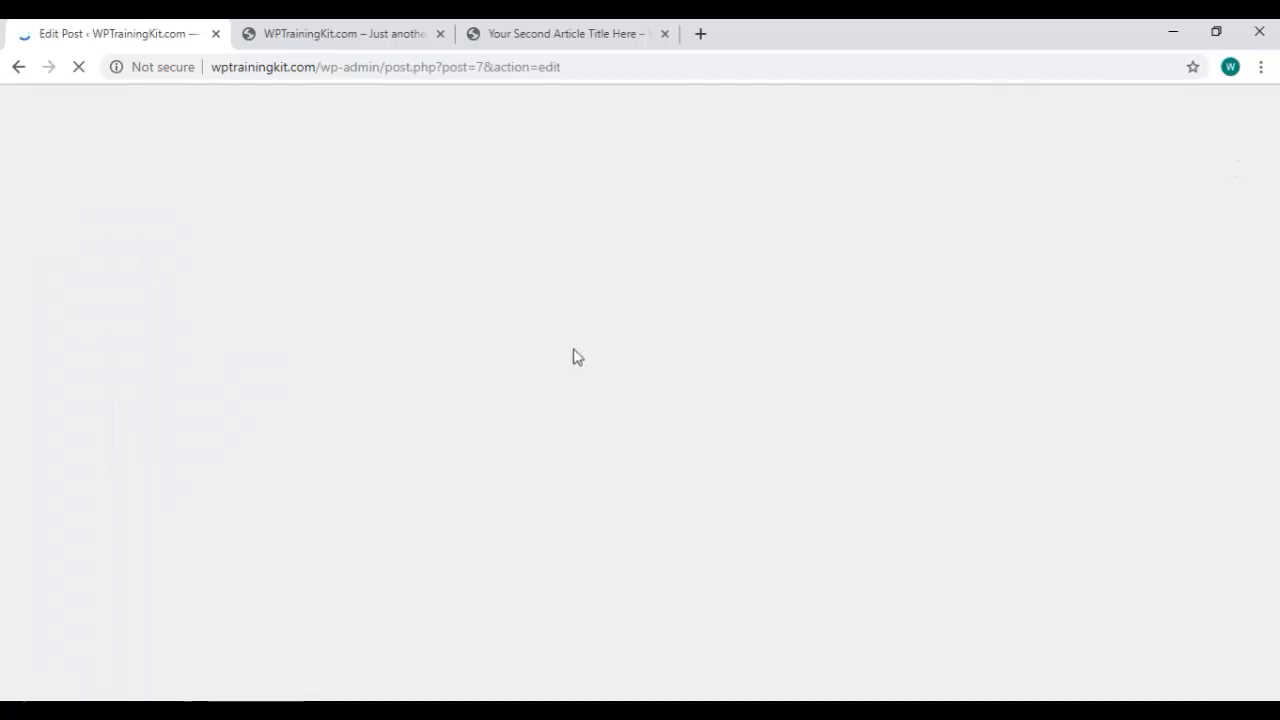
{"action": "scroll", "coordinate": [1180, 459], "scroll_direction": "down", "scroll_amount": 1}
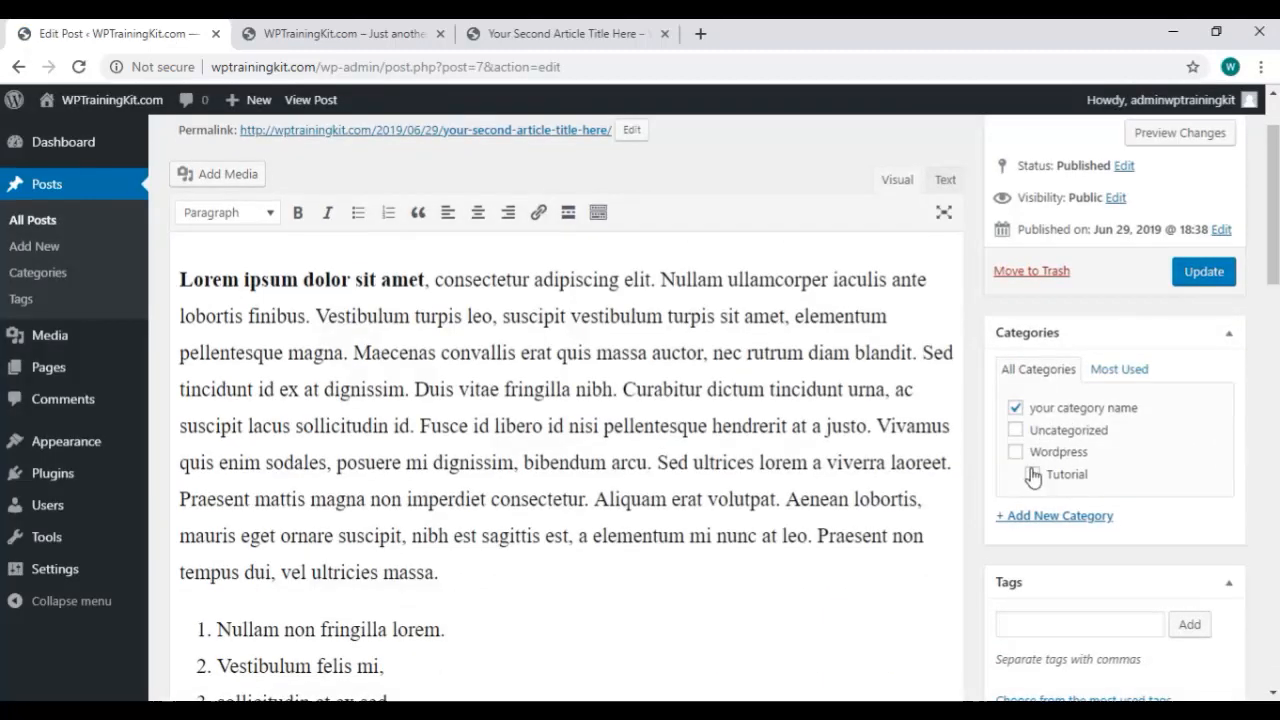
{"action": "left_click", "coordinate": [1016, 410]}
{"action": "left_click", "coordinate": [1015, 452]}
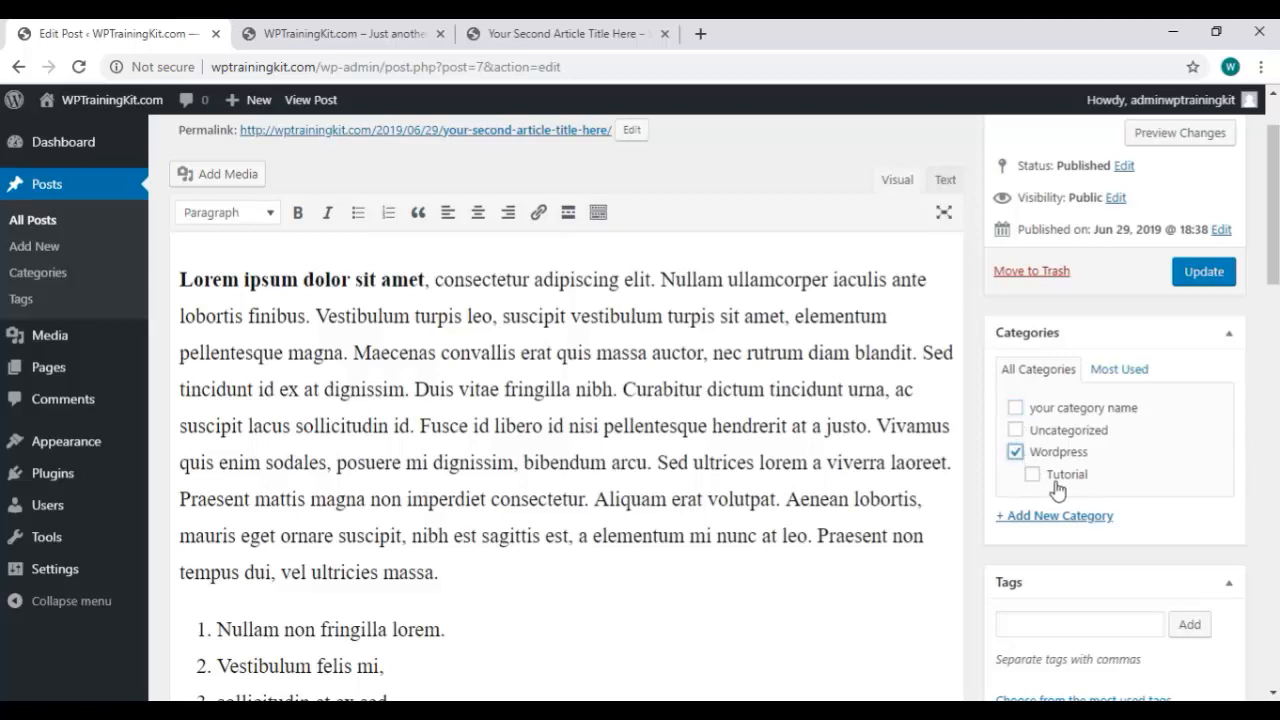
{"action": "left_click", "coordinate": [1033, 478]}
{"action": "left_click", "coordinate": [1033, 479]}
{"action": "left_click", "coordinate": [1205, 273]}
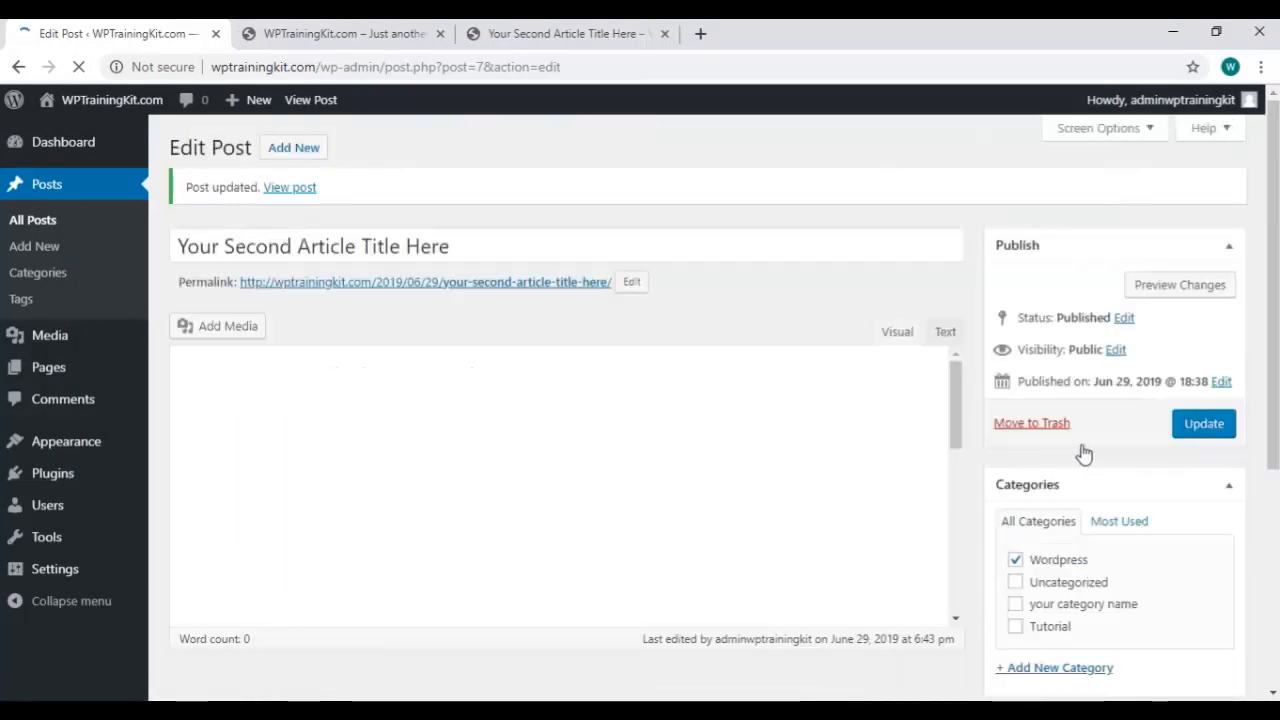
Step: Create a Tips category from within the post, unassign Wordpress, update the post, and check the site's category list
{"action": "scroll", "coordinate": [1100, 465], "scroll_direction": "down", "scroll_amount": 2}
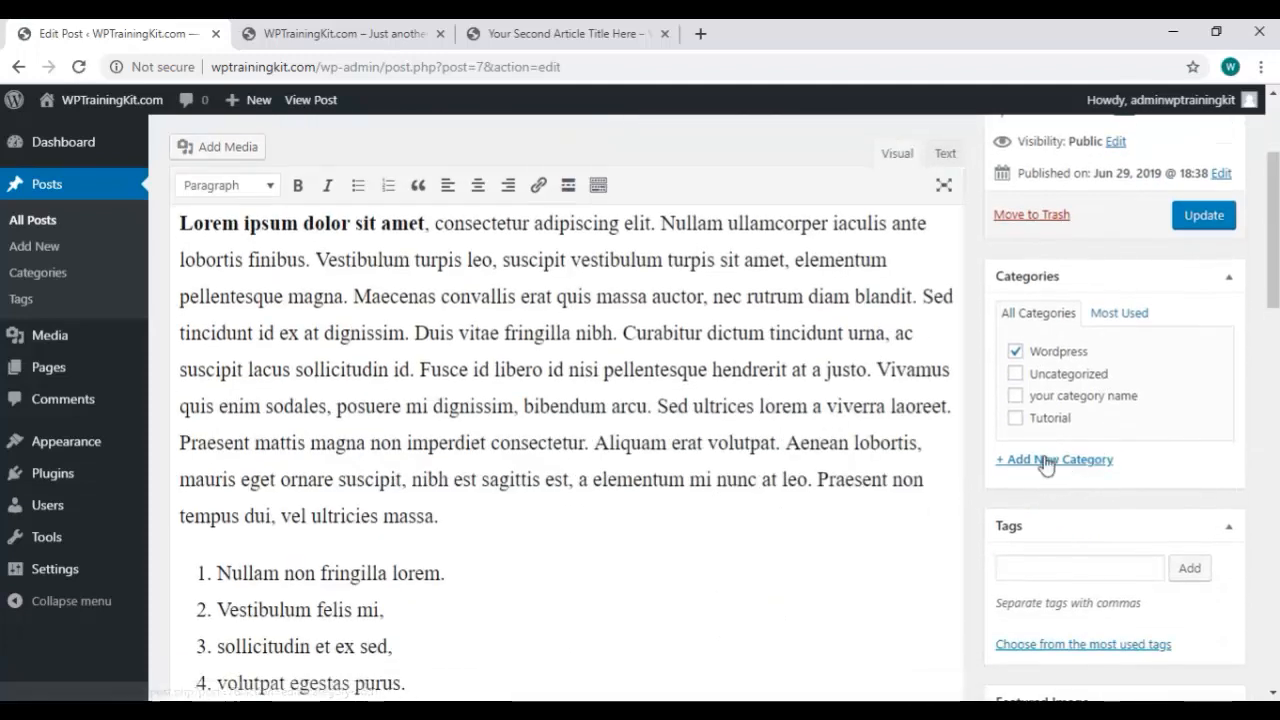
{"action": "left_click", "coordinate": [1071, 461]}
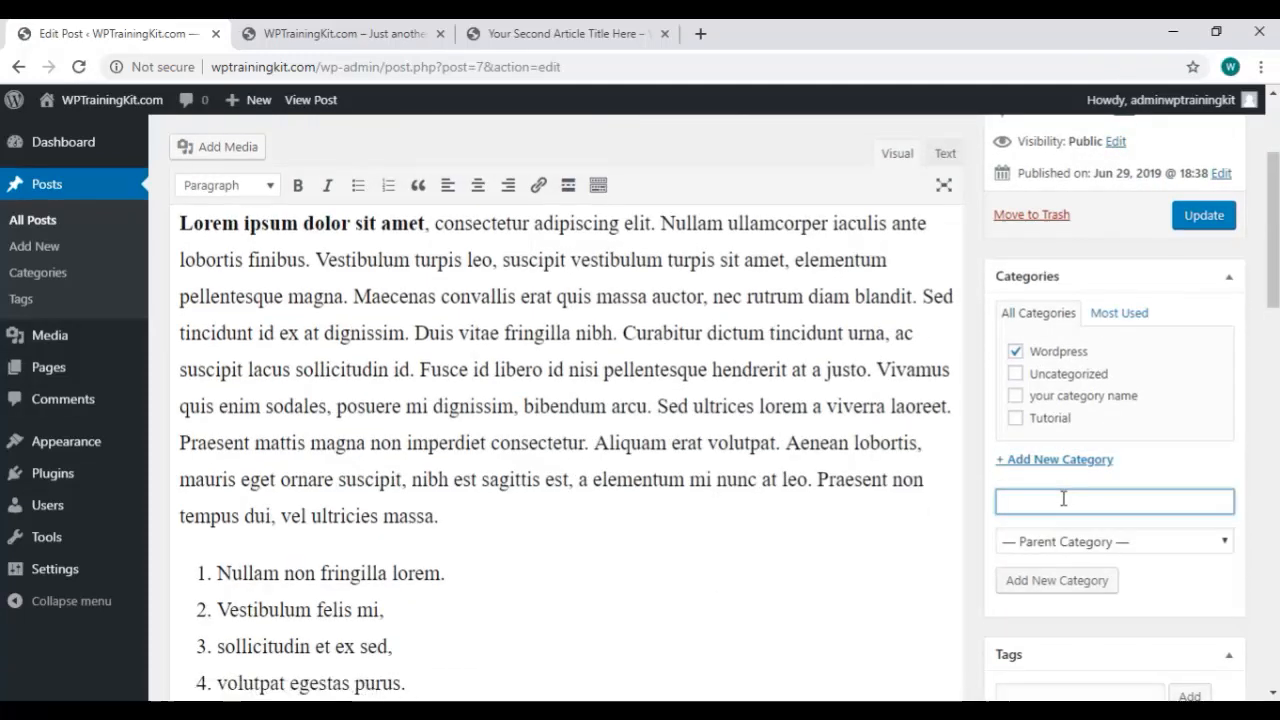
{"action": "type", "text": "Tips"}
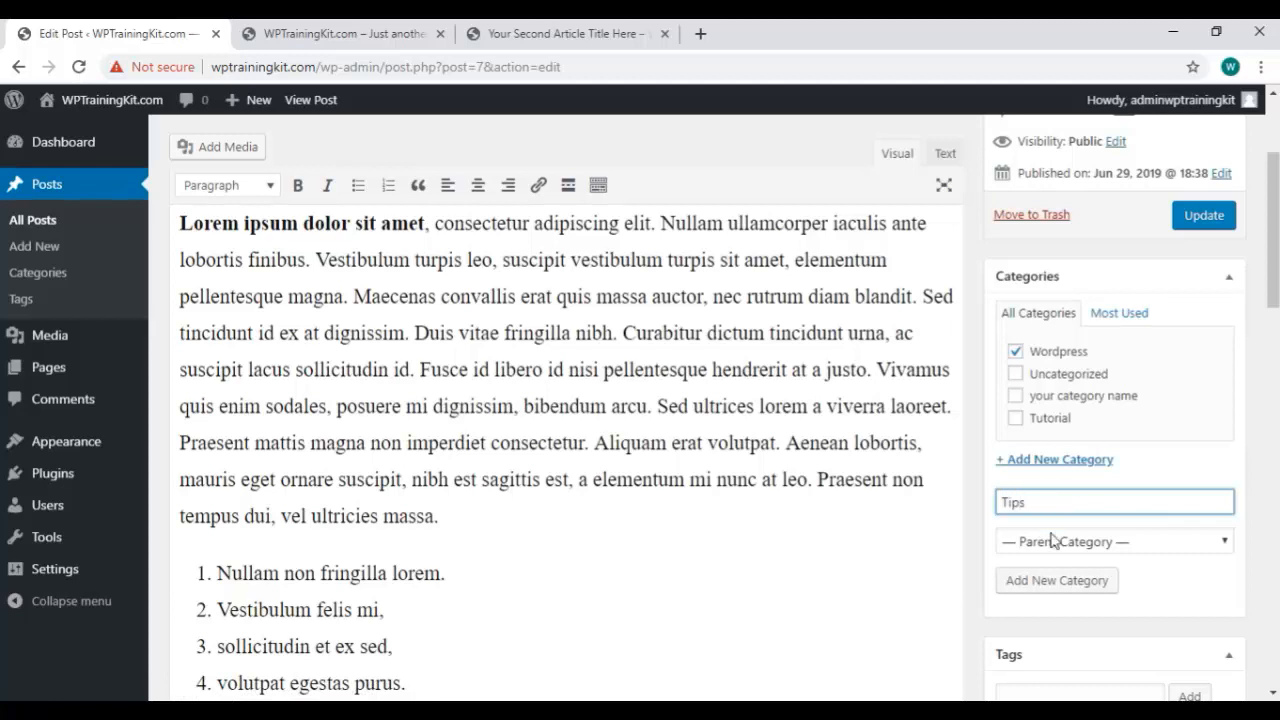
{"action": "left_click", "coordinate": [1085, 591]}
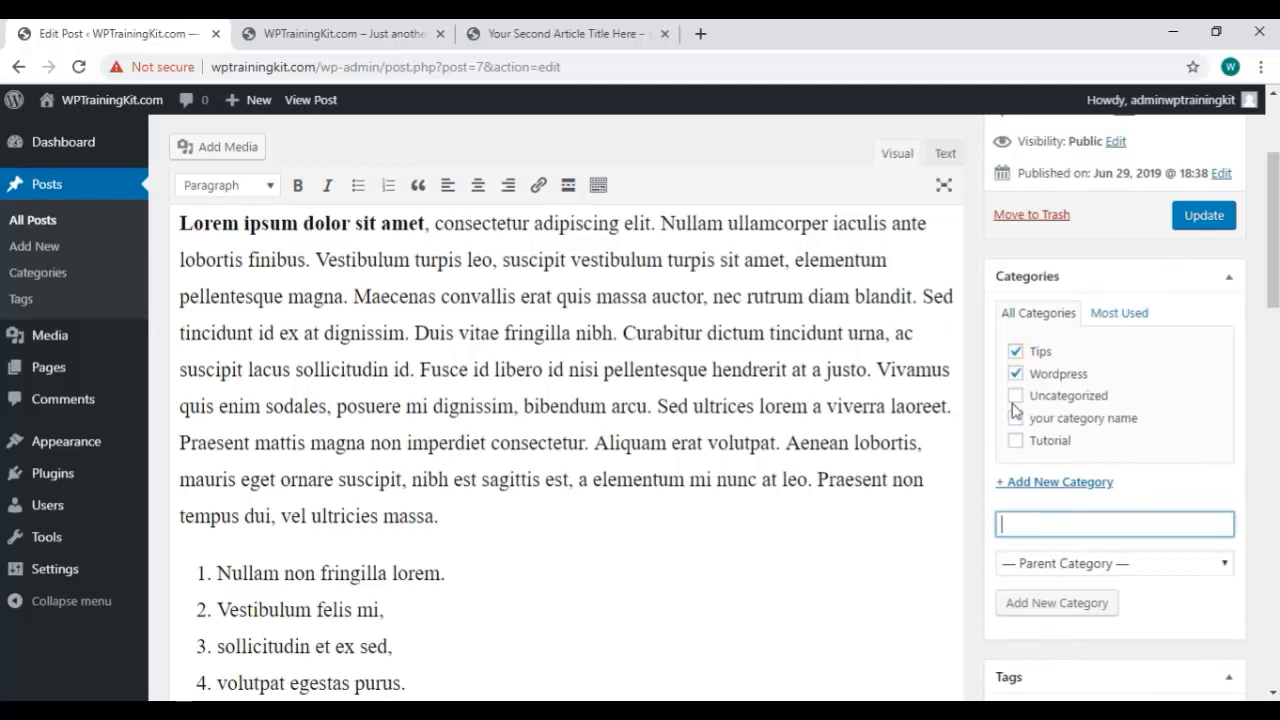
{"action": "left_click", "coordinate": [1015, 375]}
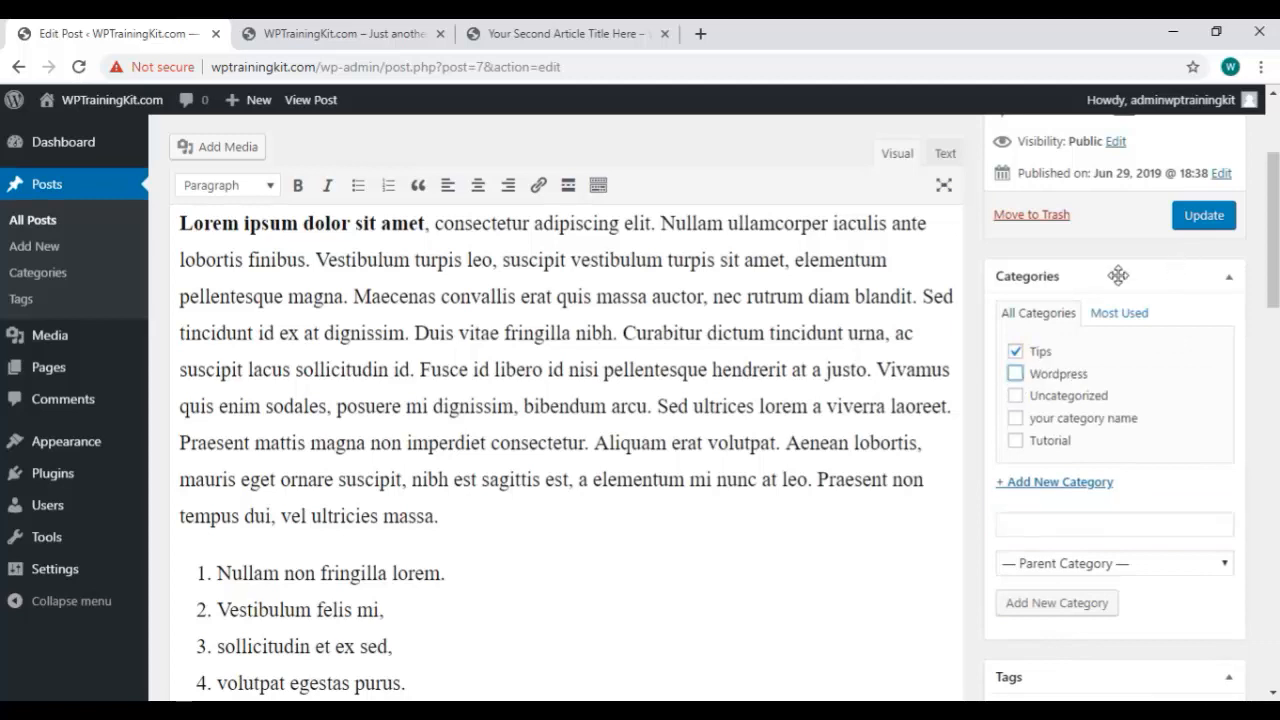
{"action": "left_click", "coordinate": [1203, 222]}
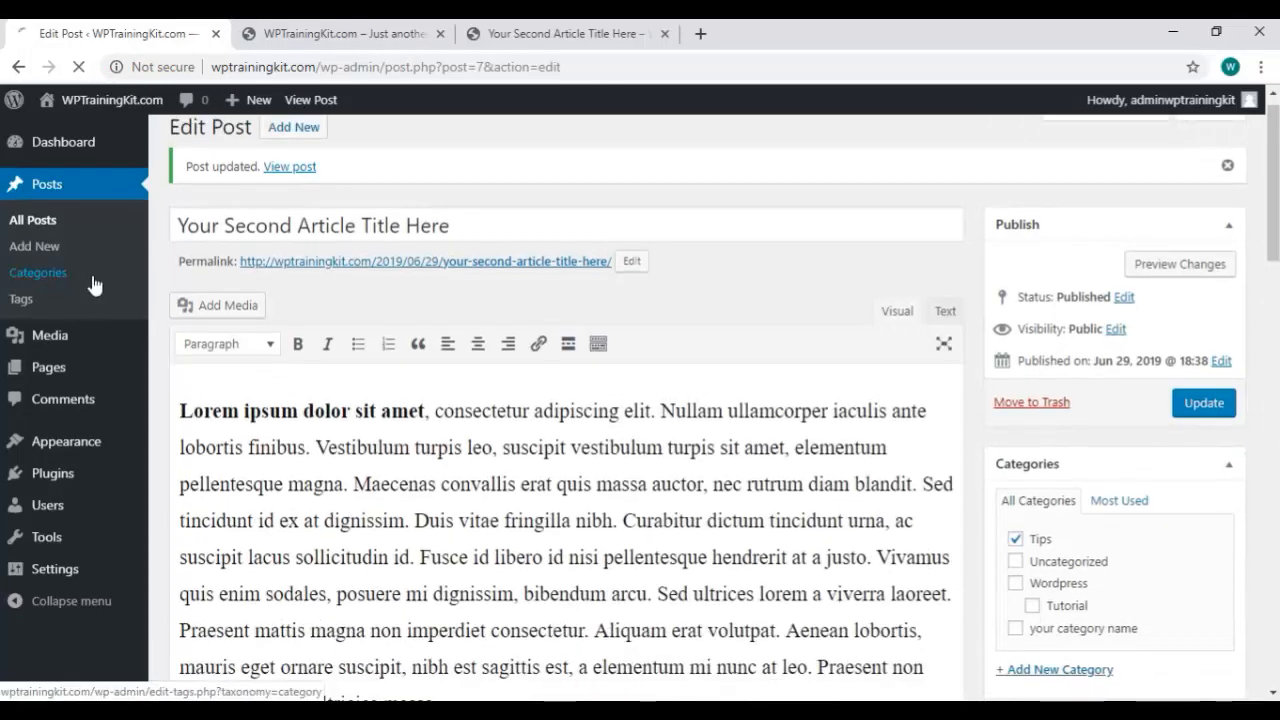
{"action": "left_click", "coordinate": [93, 286]}
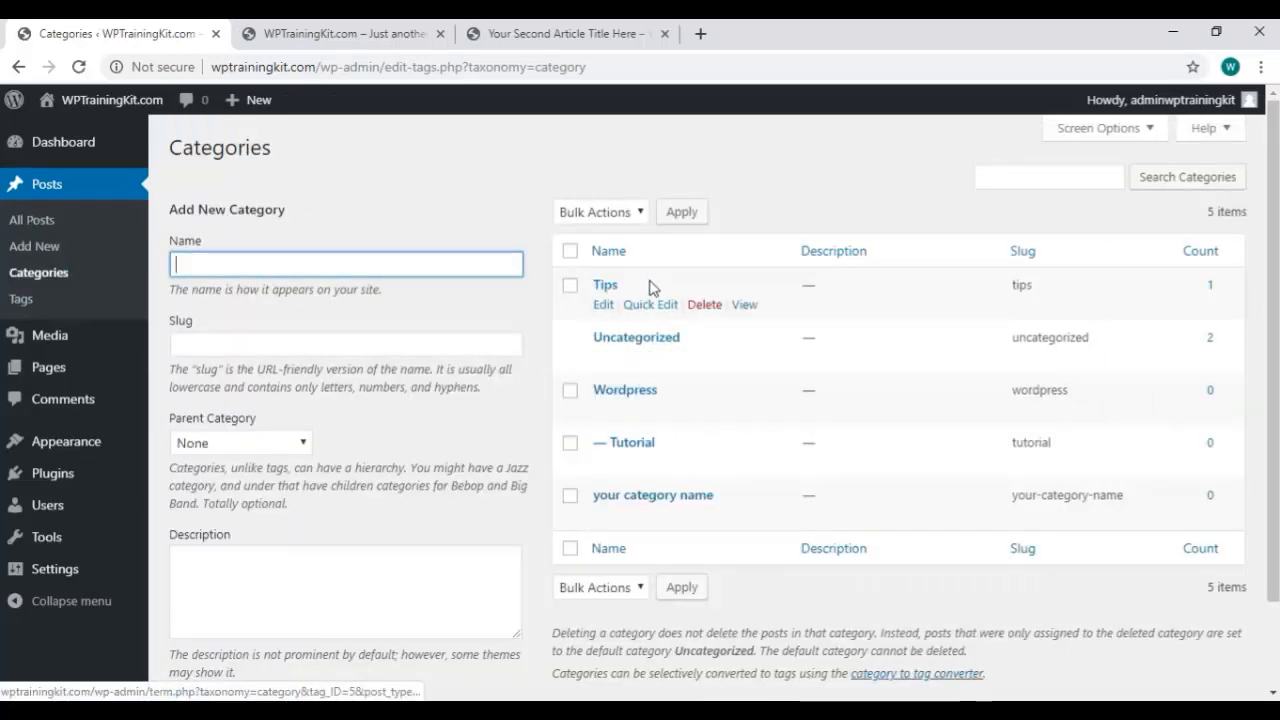
Step: Quick-edit the post "Your Article Title Here" to change its category from Uncategorized to Wordpress, and save it
{"action": "left_click", "coordinate": [86, 220]}
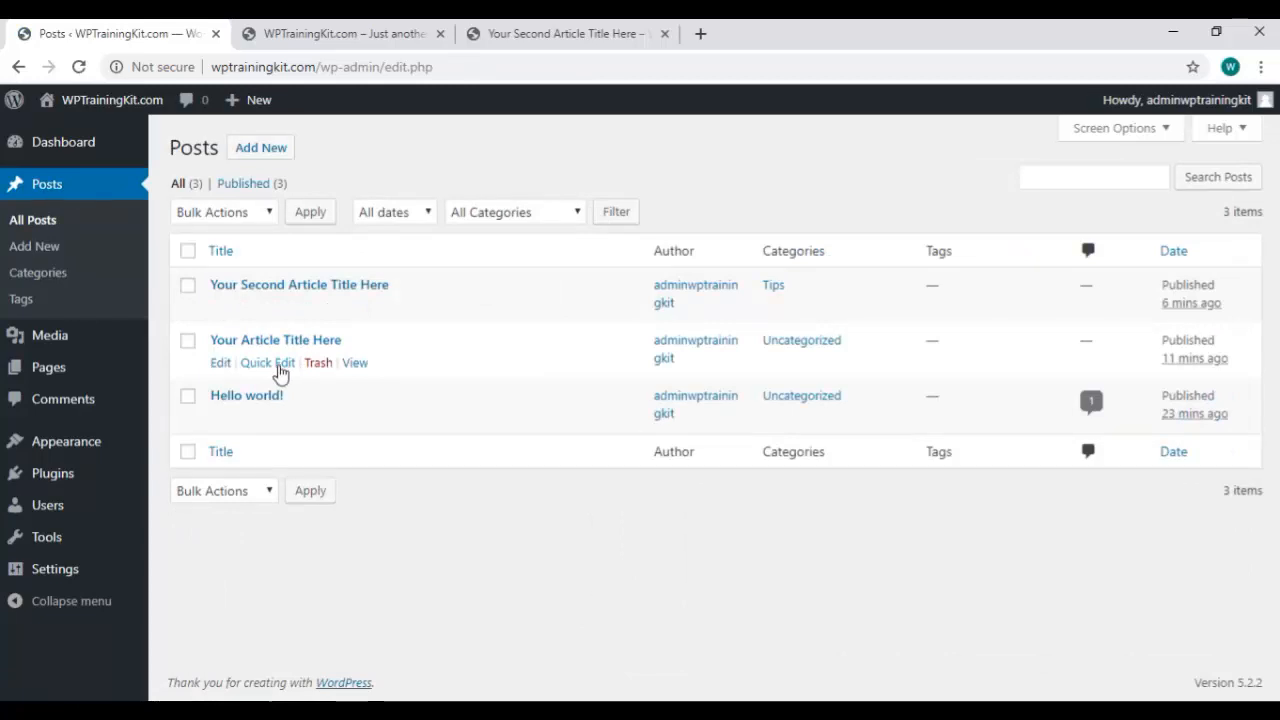
{"action": "left_click", "coordinate": [279, 366]}
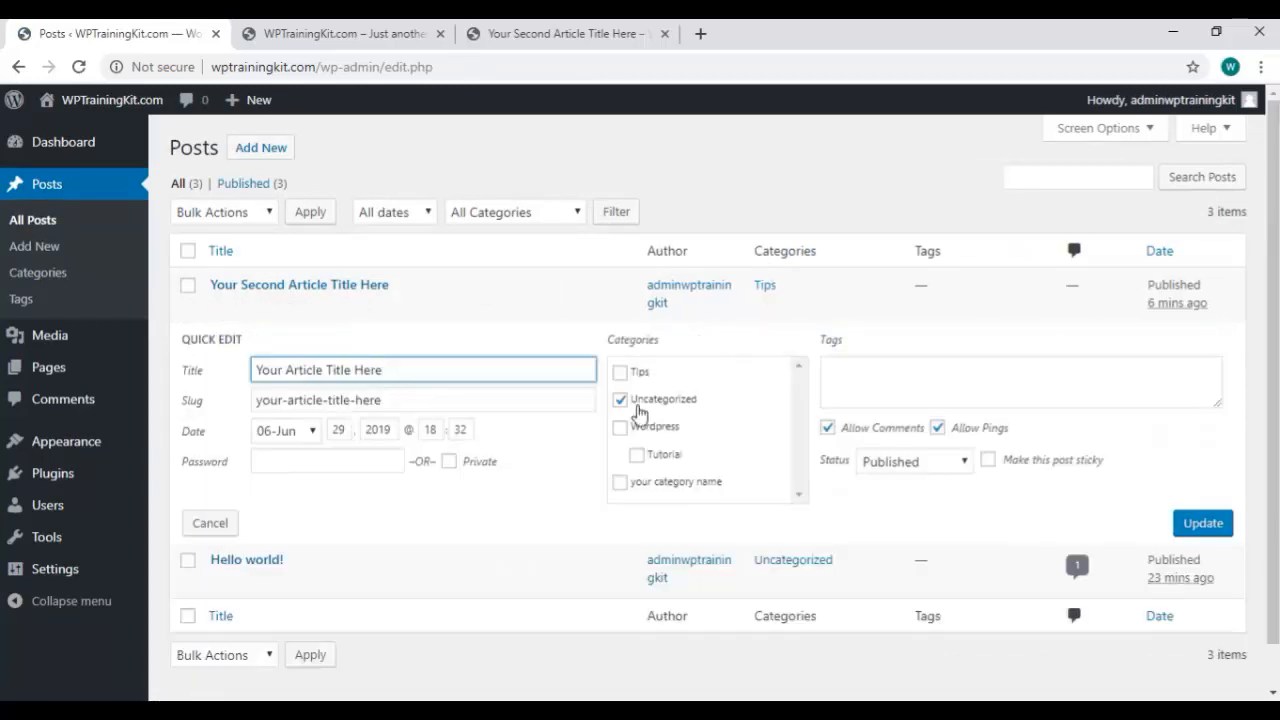
{"action": "left_click", "coordinate": [620, 399]}
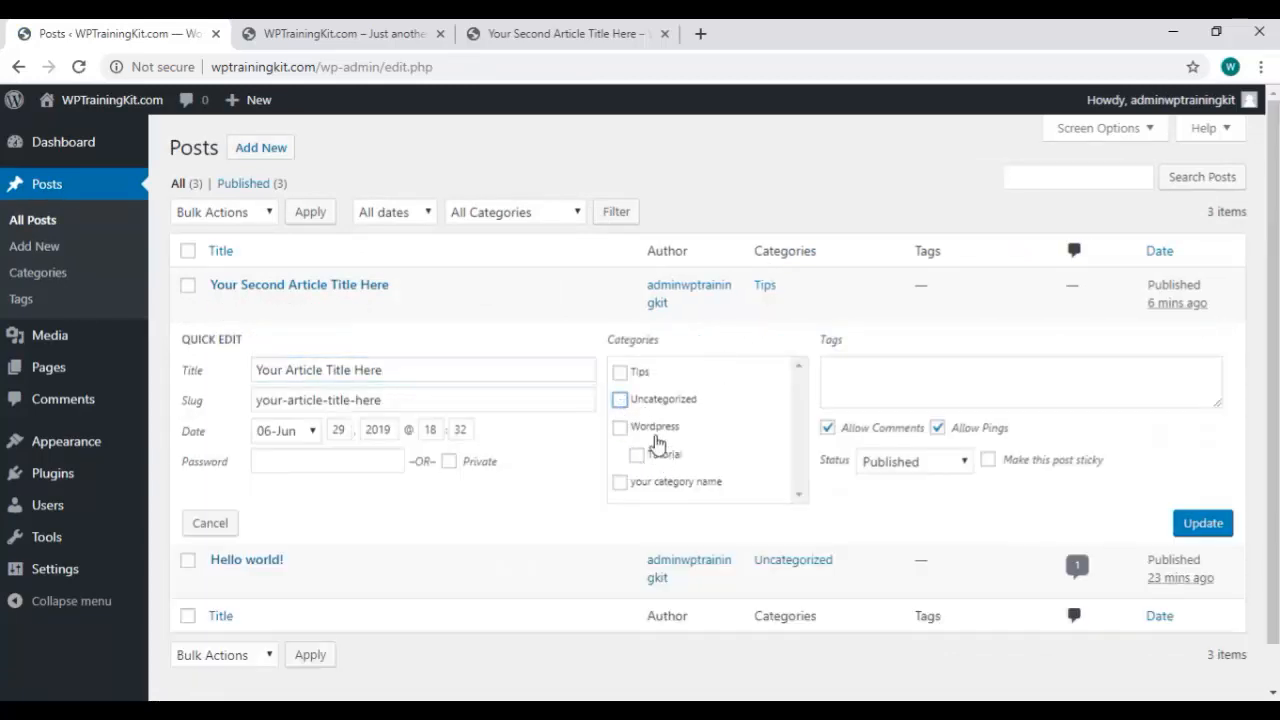
{"action": "left_click", "coordinate": [621, 428]}
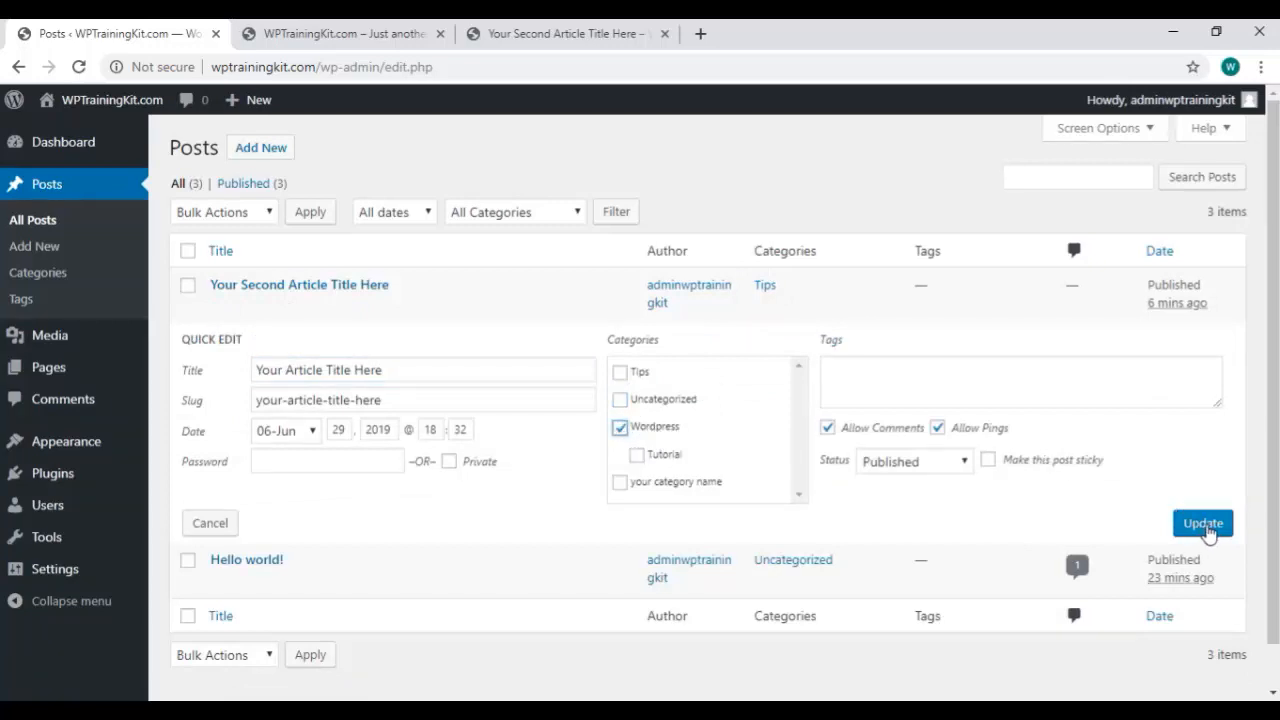
{"action": "left_click", "coordinate": [1206, 528]}
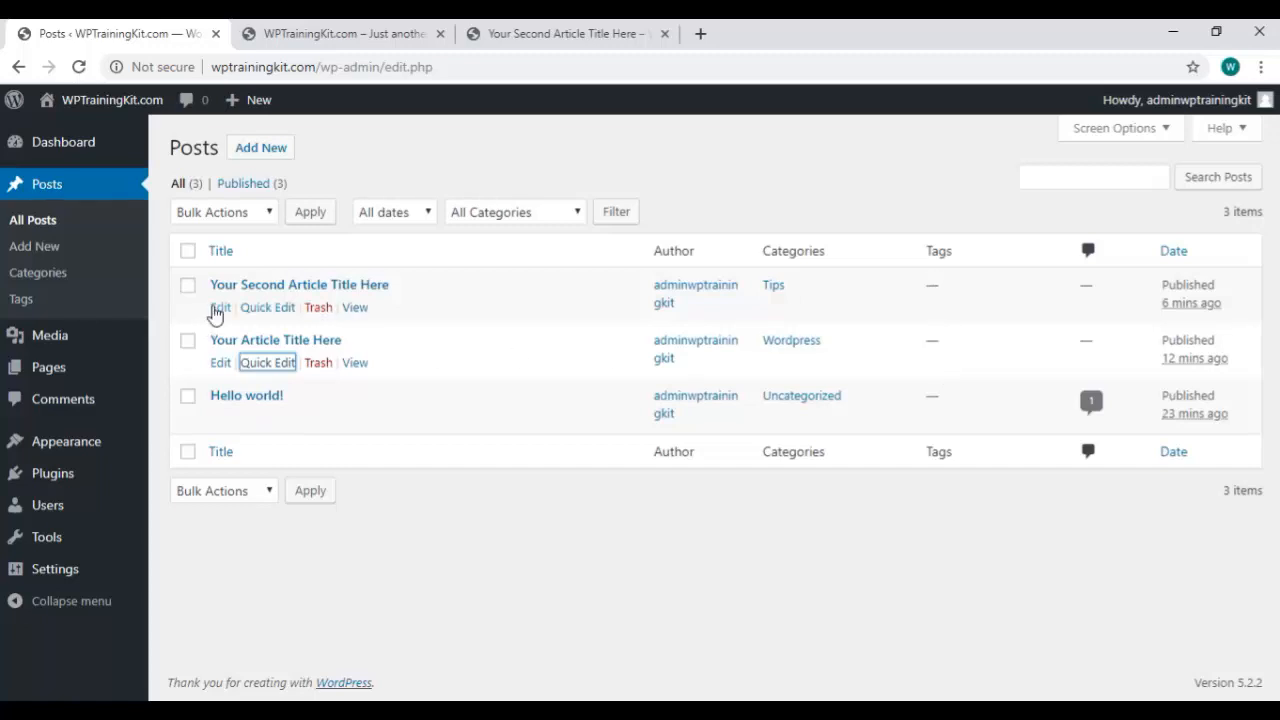
Step: Edit the post "Your Article Title Here" to add the tags wordpress, tutorial and training, and update the post
{"action": "left_click", "coordinate": [221, 363]}
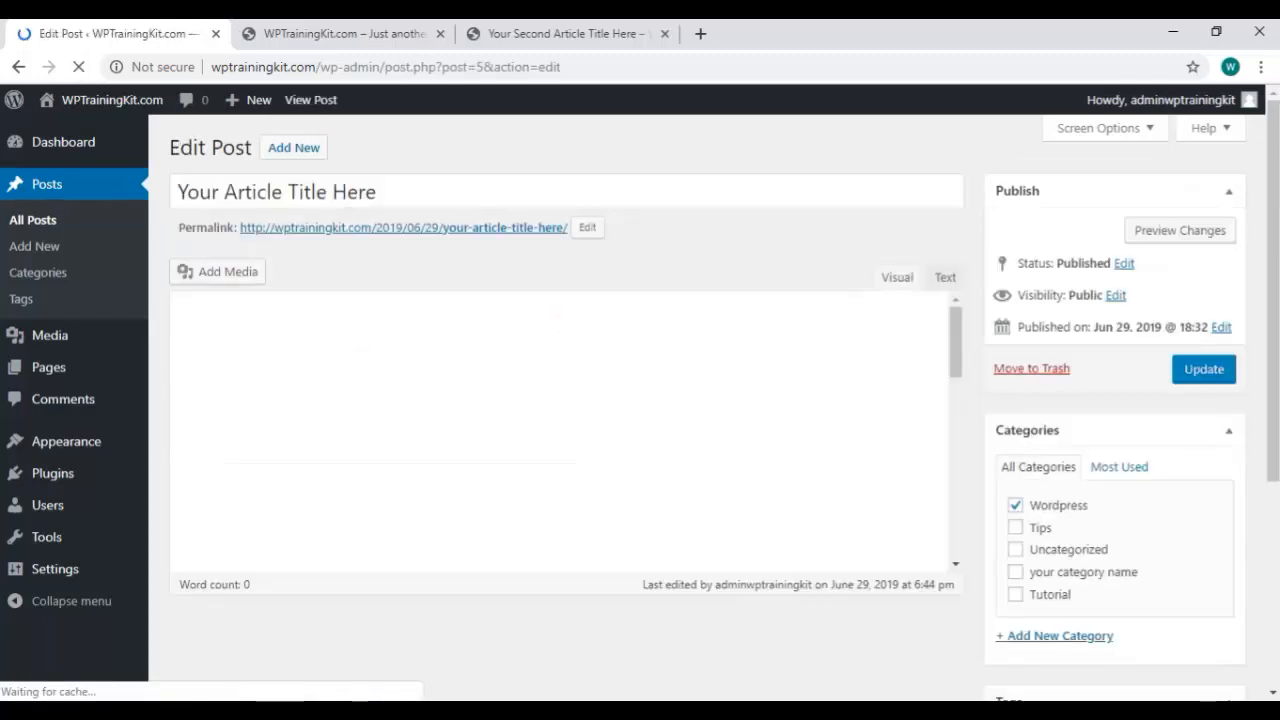
{"action": "scroll", "coordinate": [1160, 463], "scroll_direction": "down", "scroll_amount": 3}
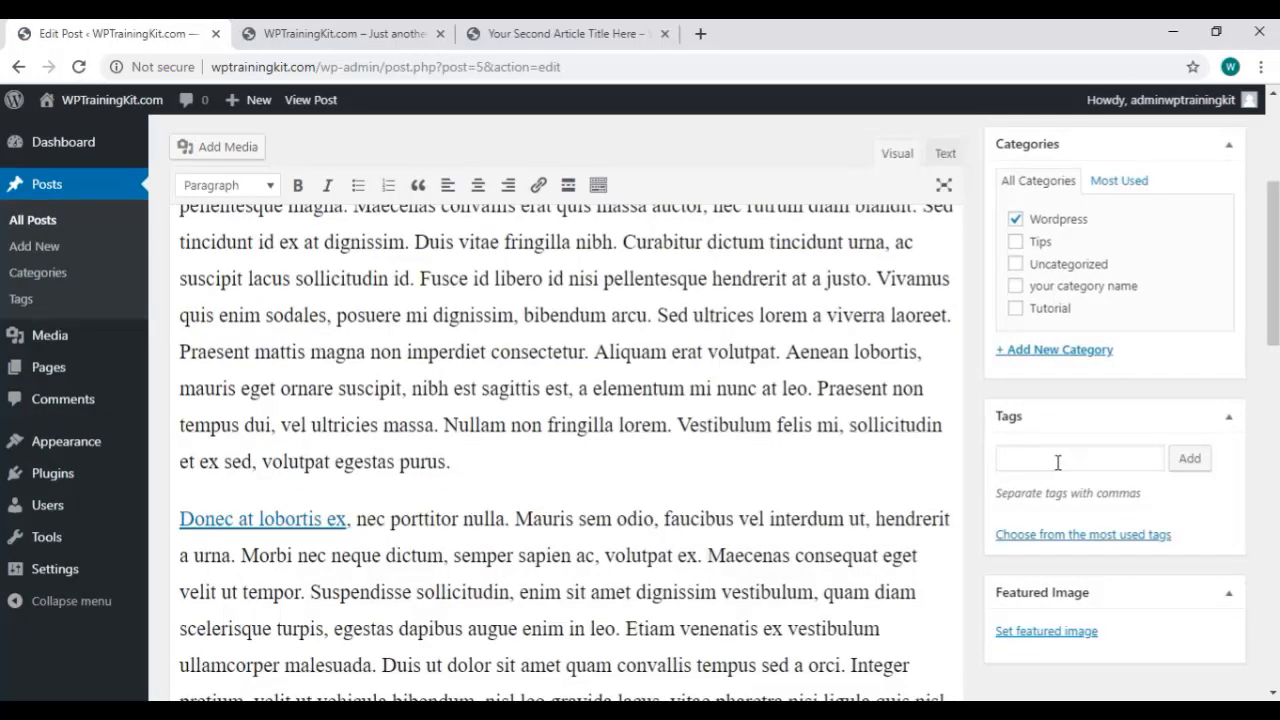
{"action": "left_click", "coordinate": [1060, 458]}
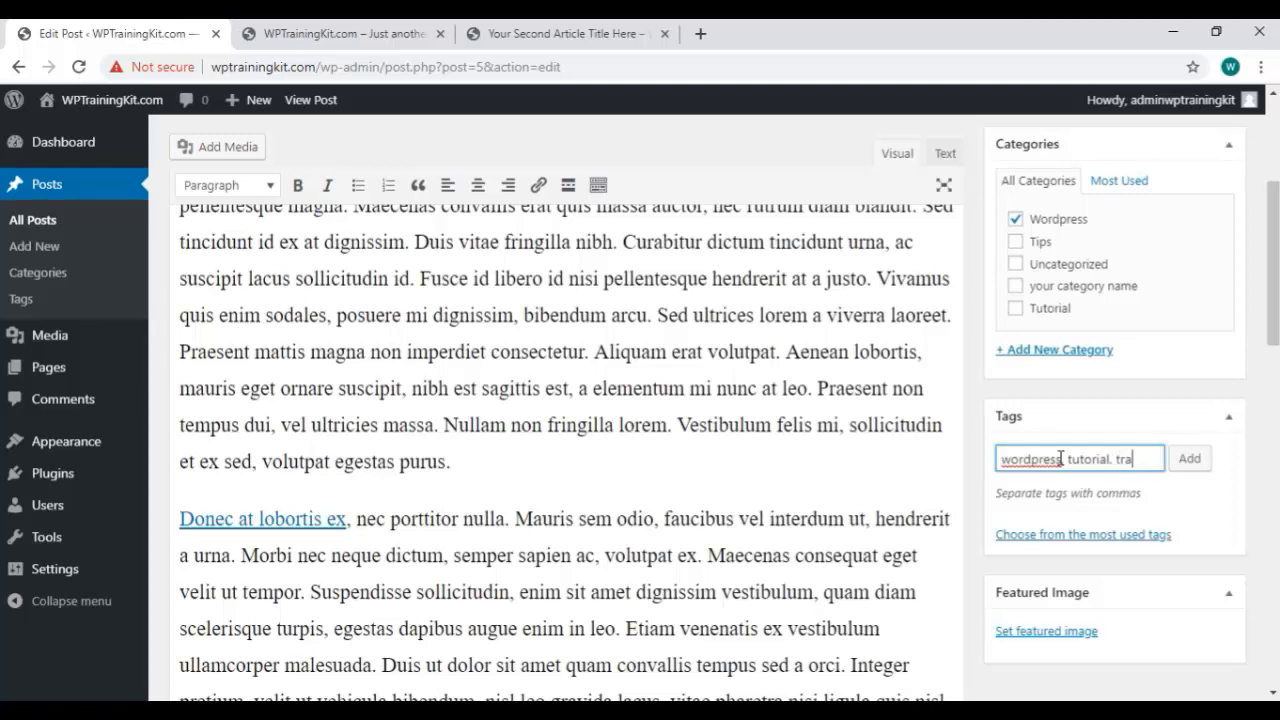
{"action": "type", "text": "g"}
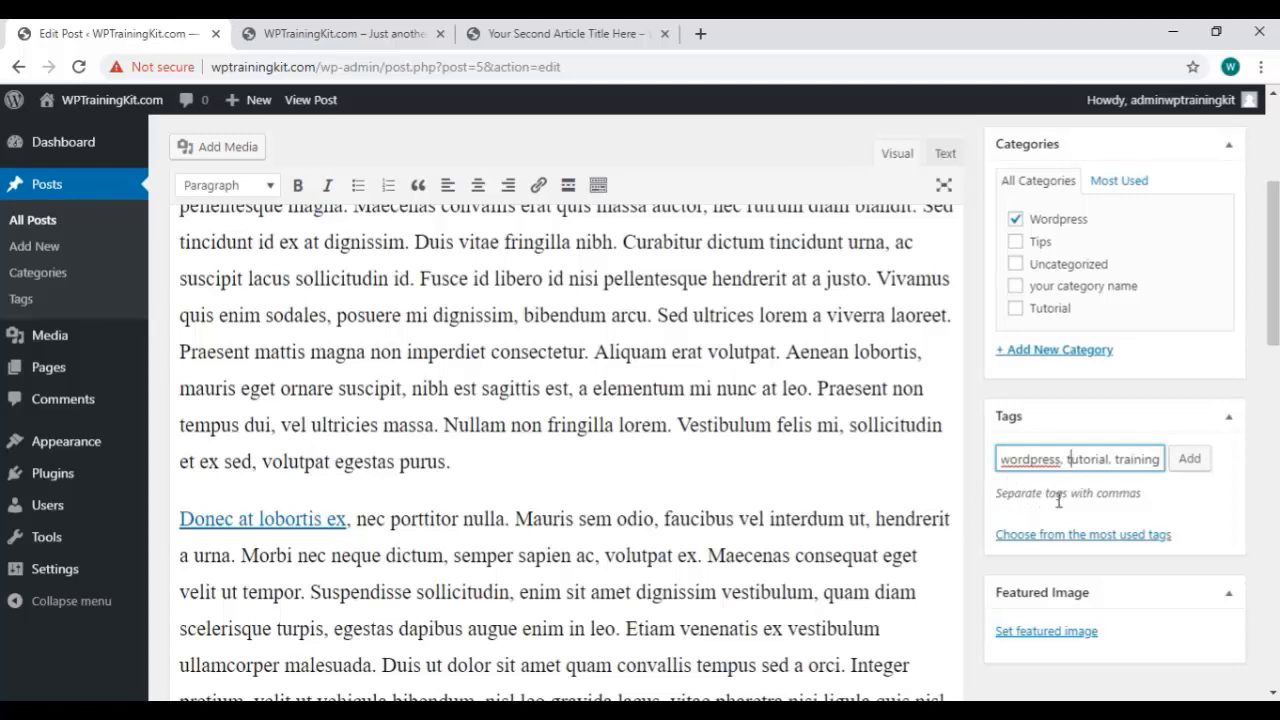
{"action": "left_click", "coordinate": [1190, 459]}
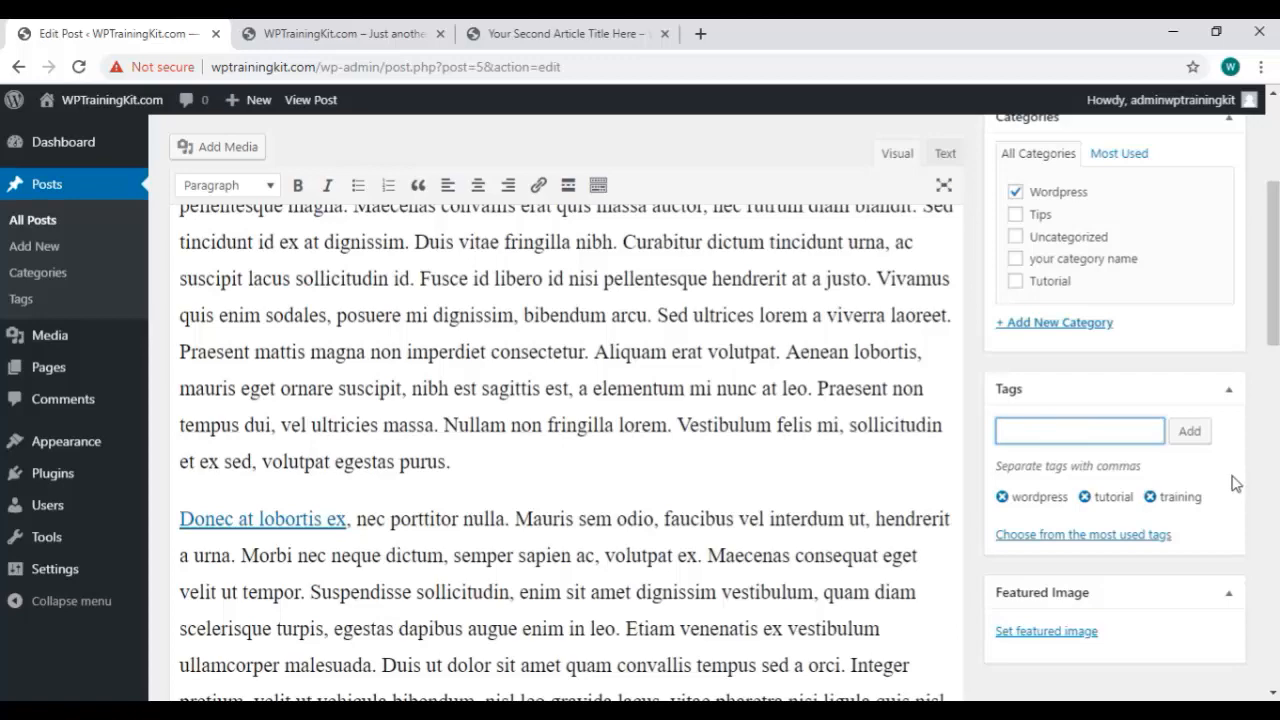
{"action": "scroll", "coordinate": [1236, 480], "scroll_direction": "down", "scroll_amount": 2}
{"action": "scroll", "coordinate": [1234, 478], "scroll_direction": "up", "scroll_amount": 5}
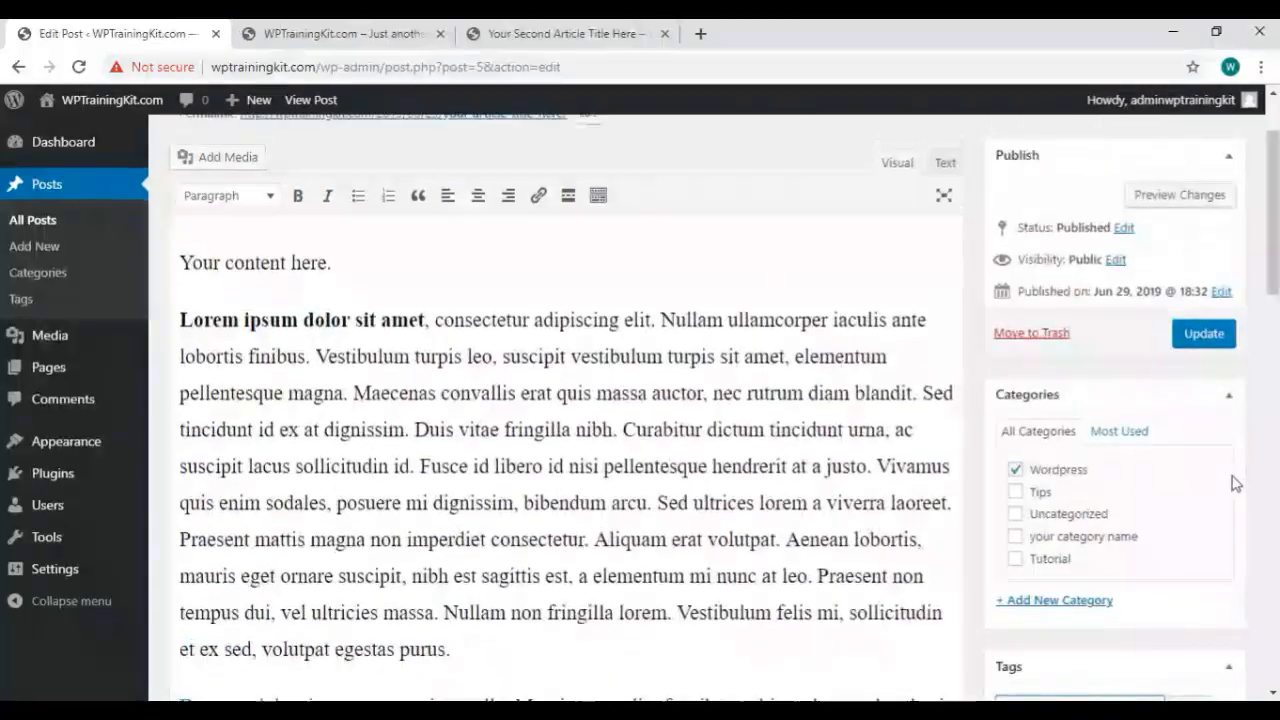
{"action": "left_click", "coordinate": [1204, 340]}
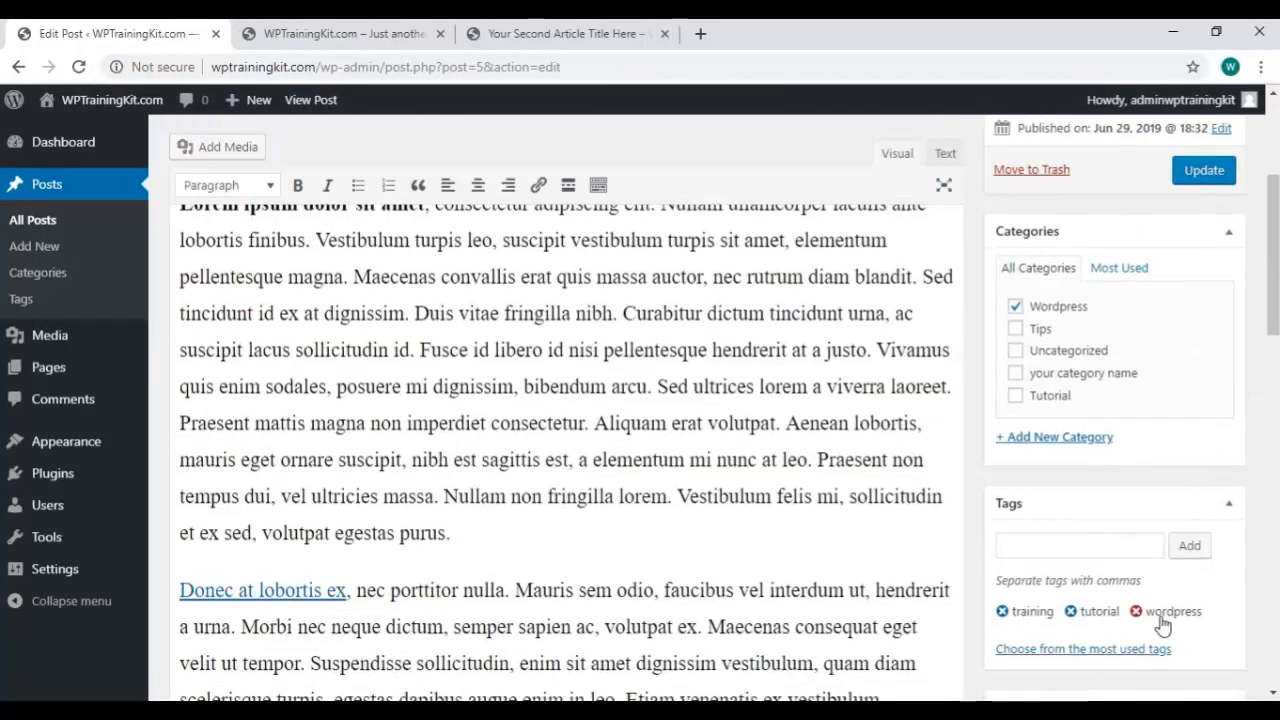
Step: Add a new tag named video to the site's post tags
{"action": "scroll", "coordinate": [409, 373], "scroll_direction": "up", "scroll_amount": 3}
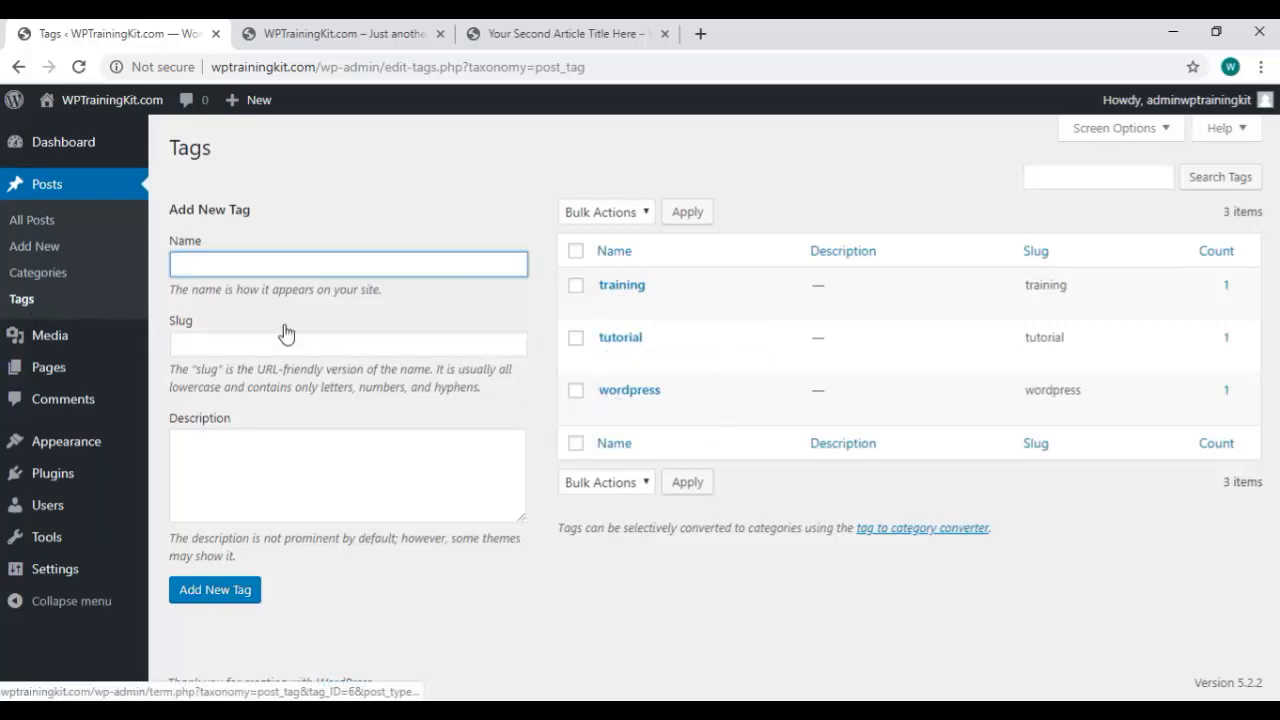
{"action": "type", "text": "video"}
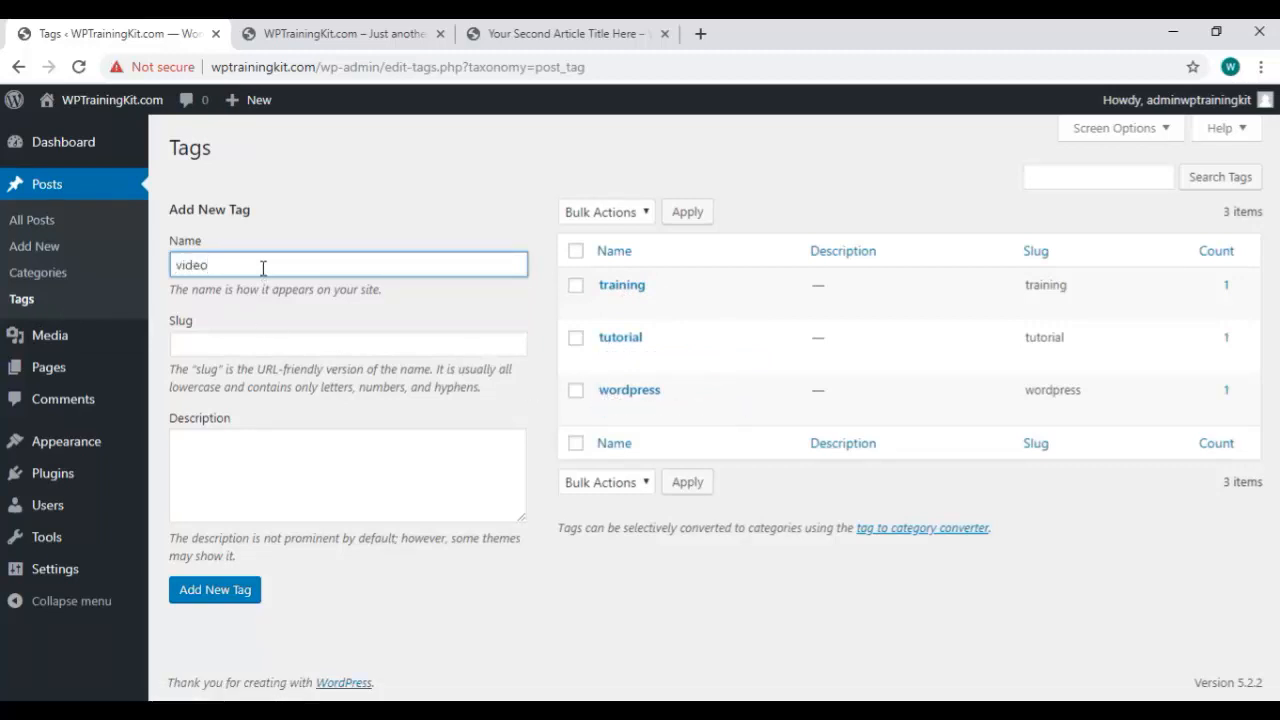
{"action": "left_click", "coordinate": [243, 590]}
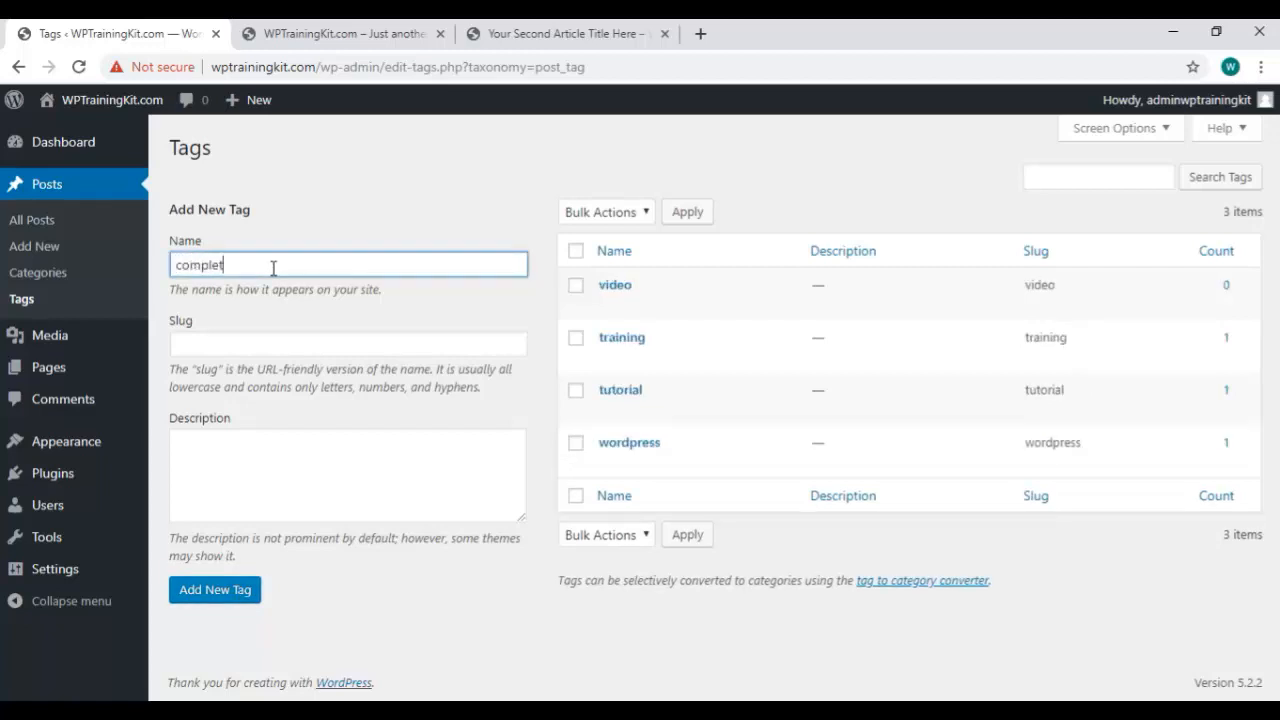
Step: Add a new tag named complete to the site's post tags, and open the post "Your Second Article Title Here" for editing
{"action": "left_click", "coordinate": [249, 595]}
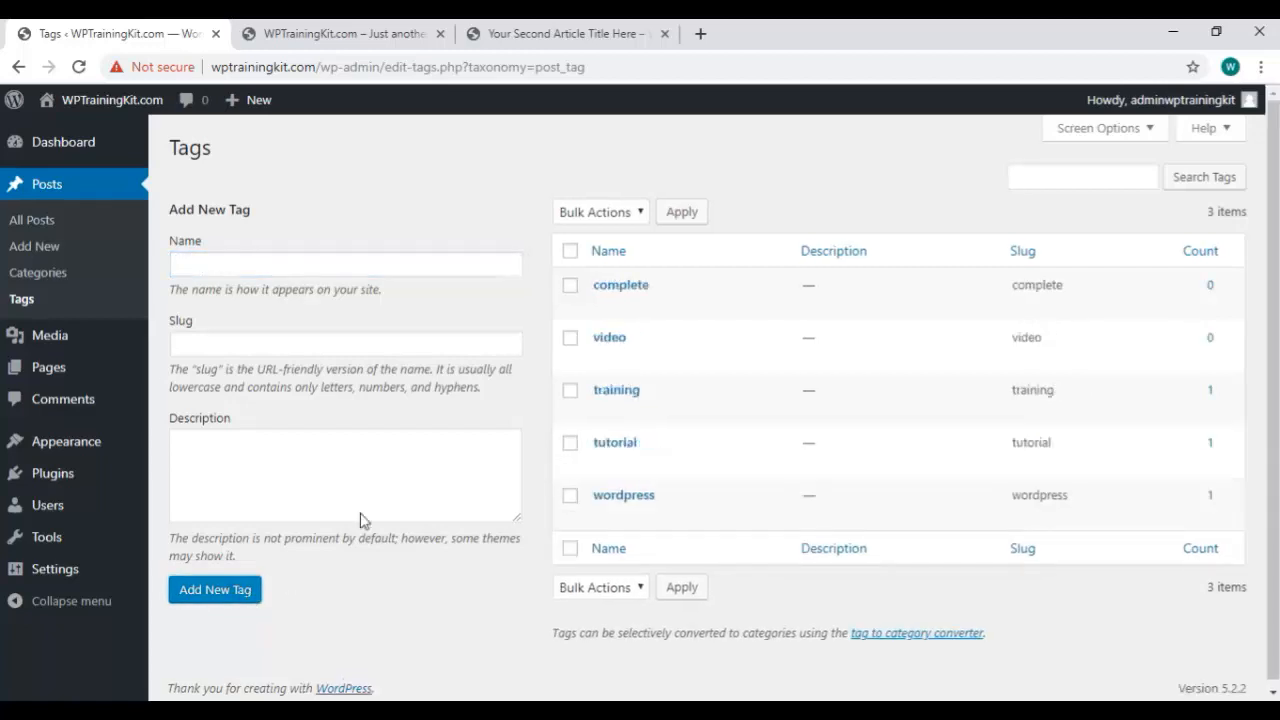
{"action": "left_click", "coordinate": [46, 226]}
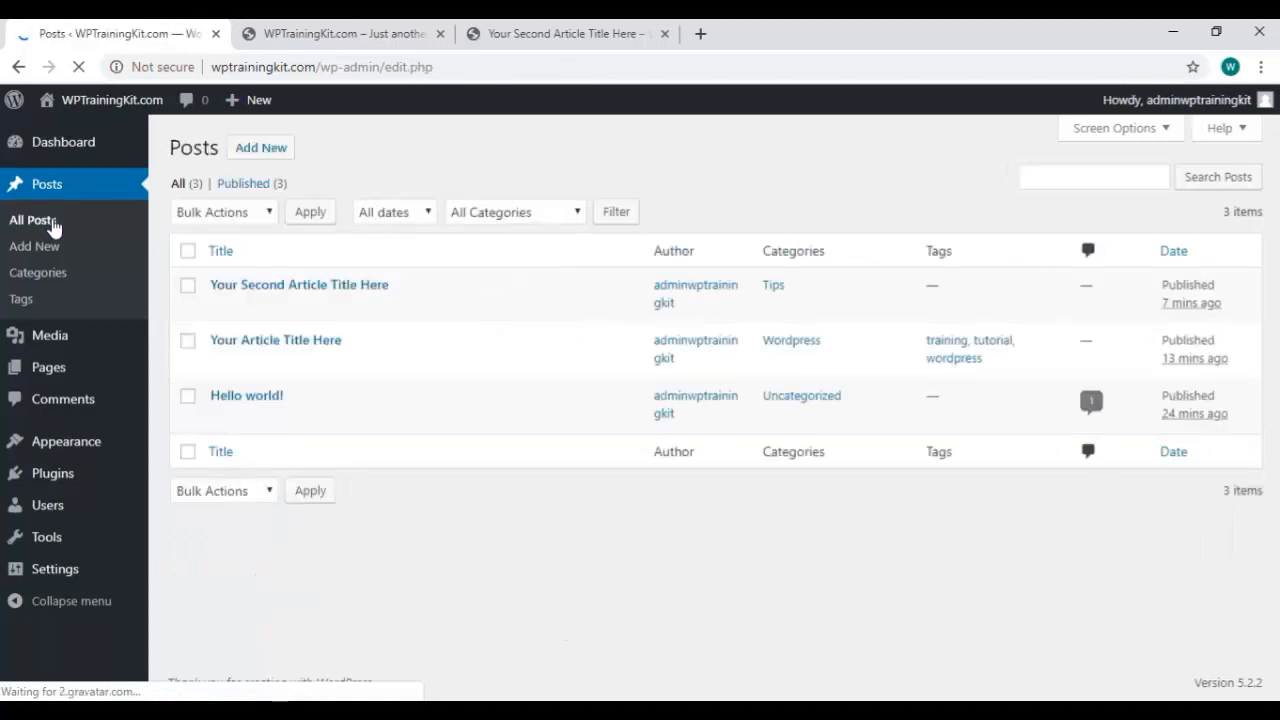
{"action": "left_click", "coordinate": [221, 309]}
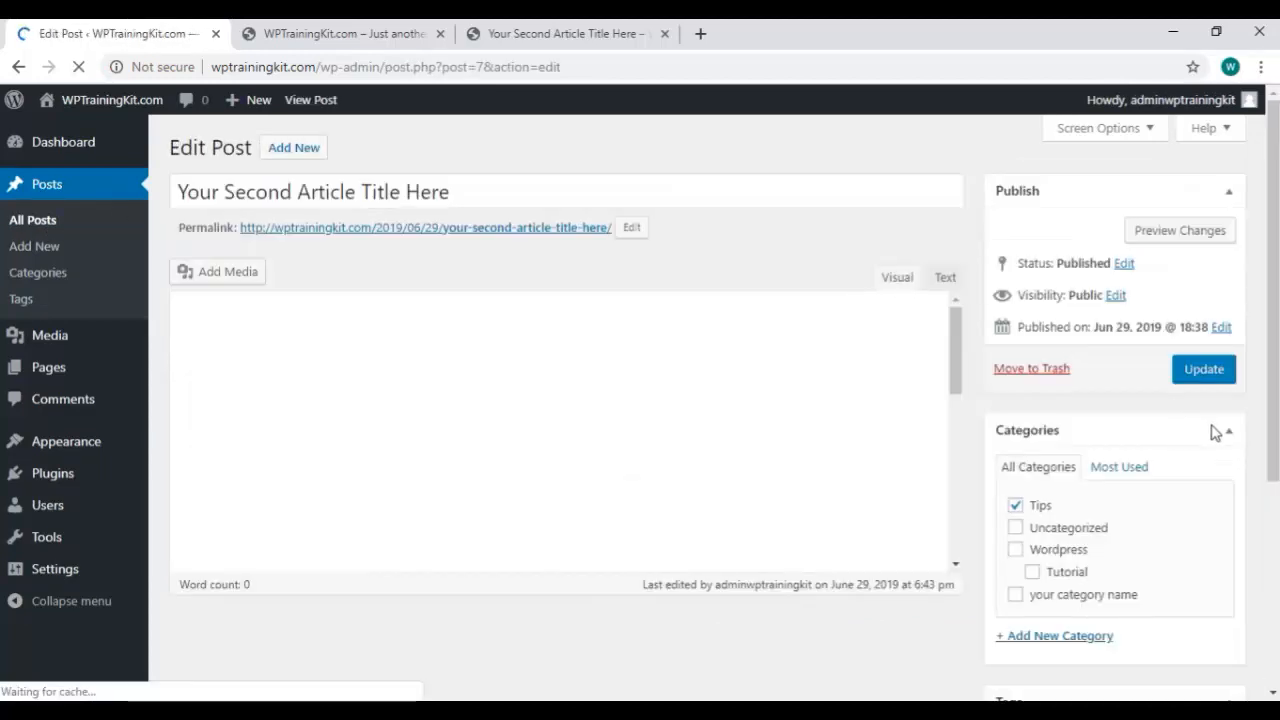
Step: Add the existing tags complete, video and tutorial to the post "Your Second Article Title Here" and update the post
{"action": "scroll", "coordinate": [1252, 438], "scroll_direction": "down", "scroll_amount": 3}
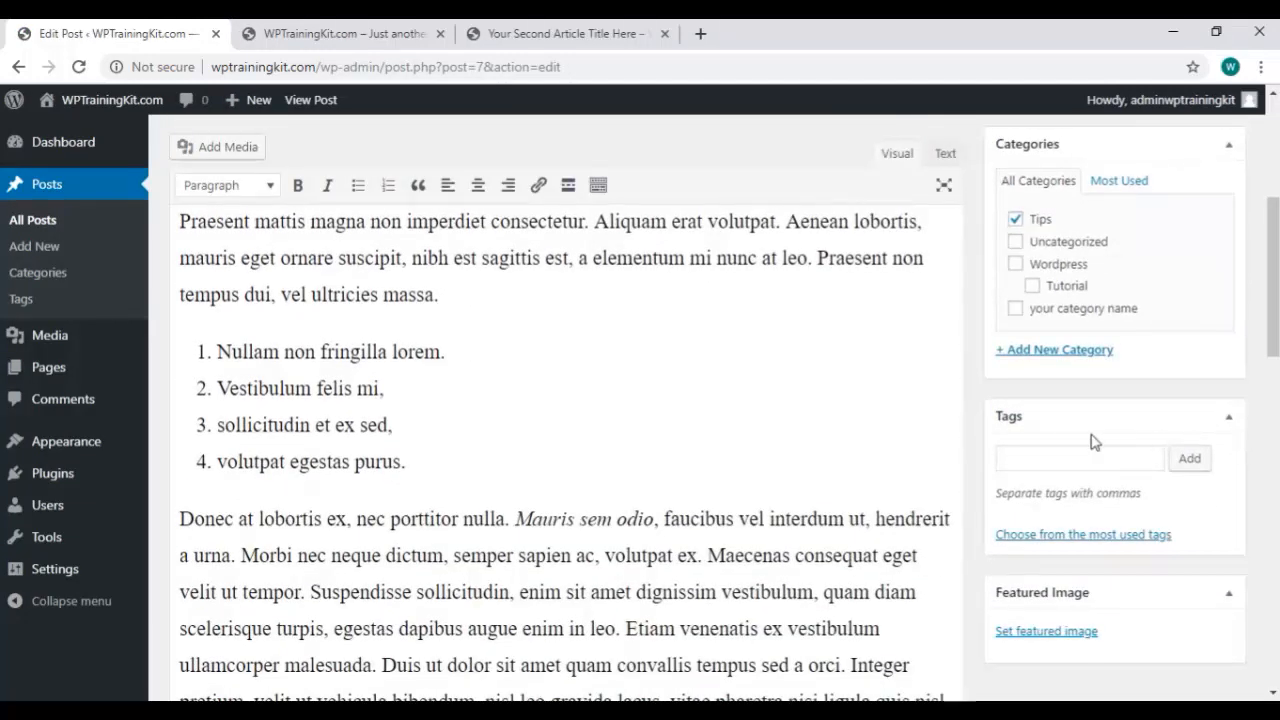
{"action": "left_click", "coordinate": [1058, 455]}
{"action": "type", "text": "com"}
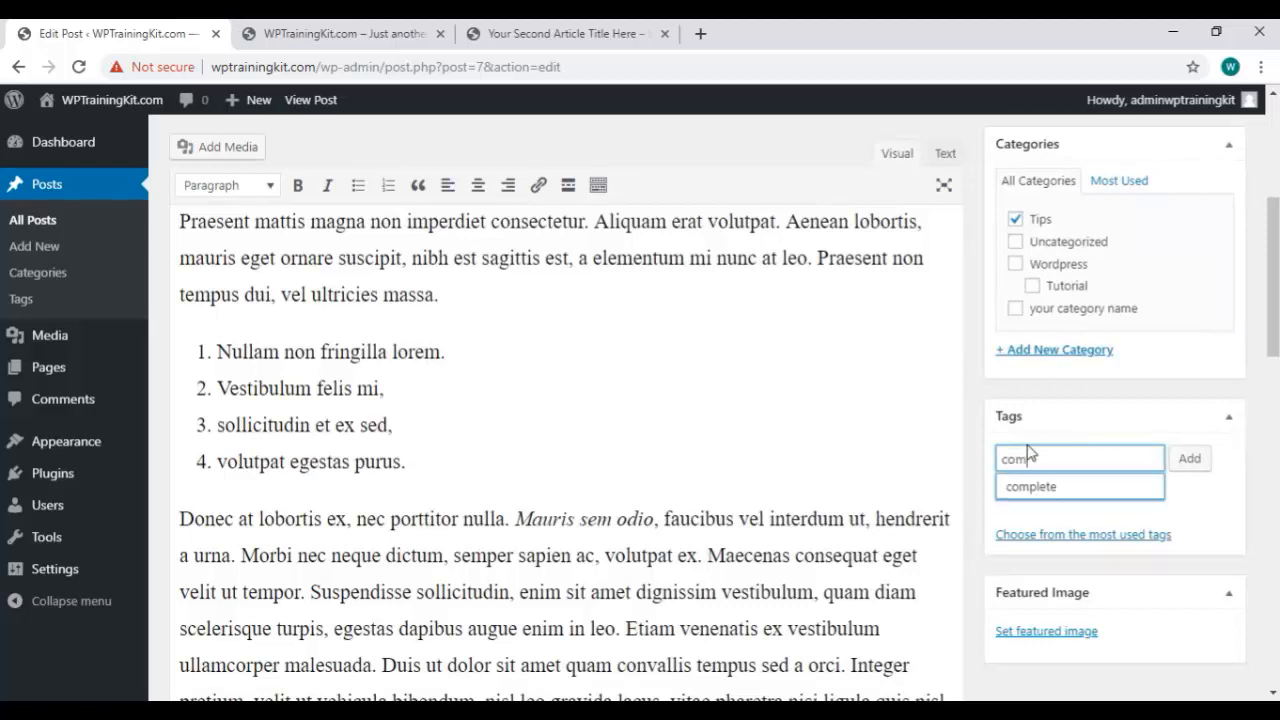
{"action": "left_click", "coordinate": [1058, 488]}
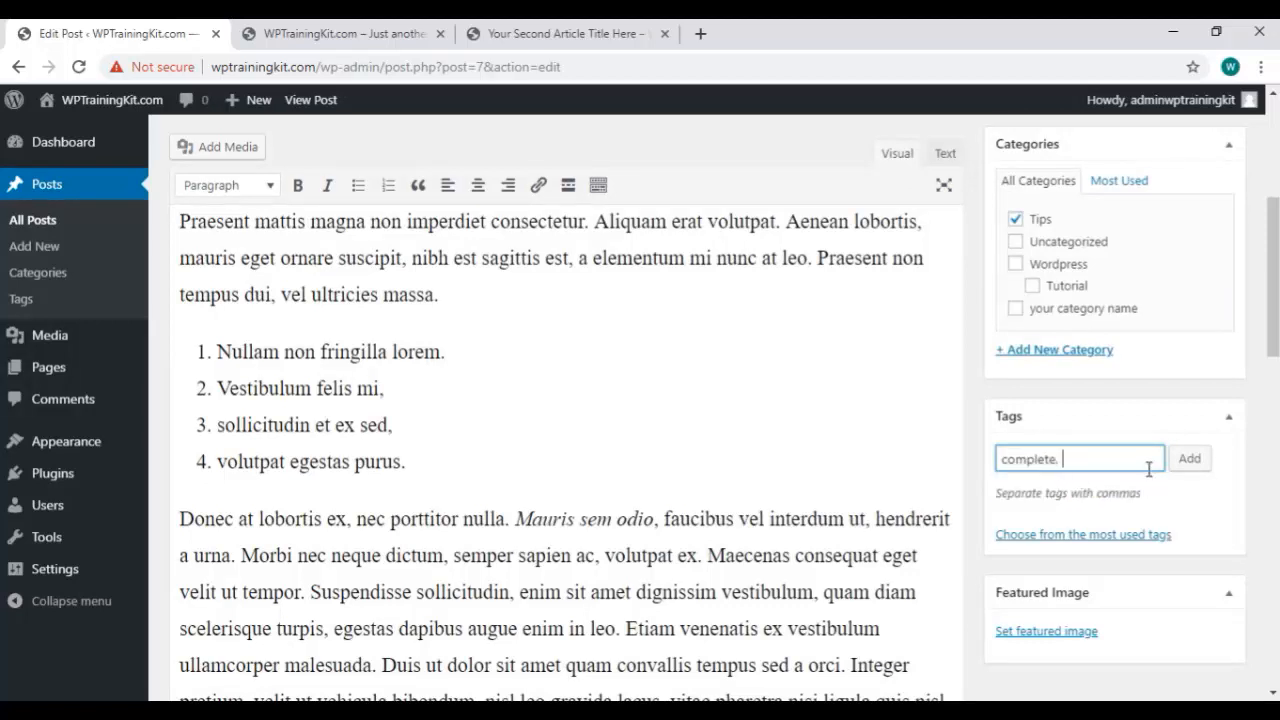
{"action": "type", "text": "vid"}
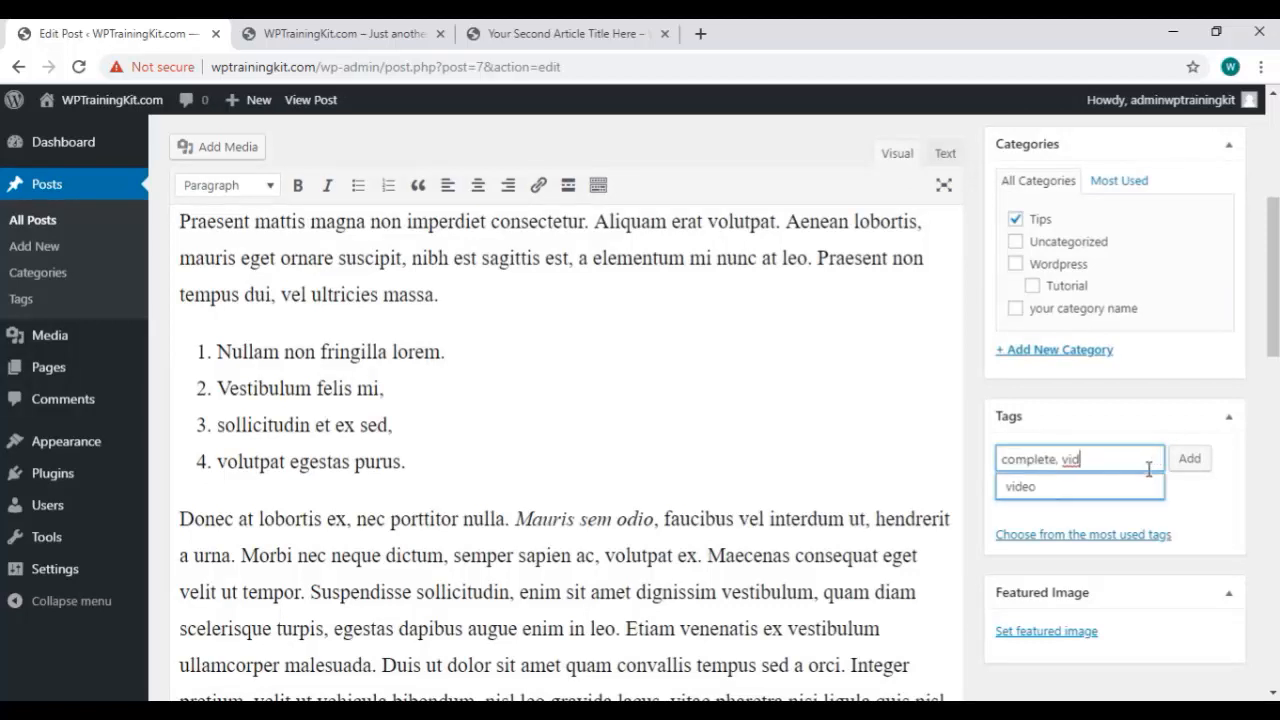
{"action": "left_click", "coordinate": [1113, 488]}
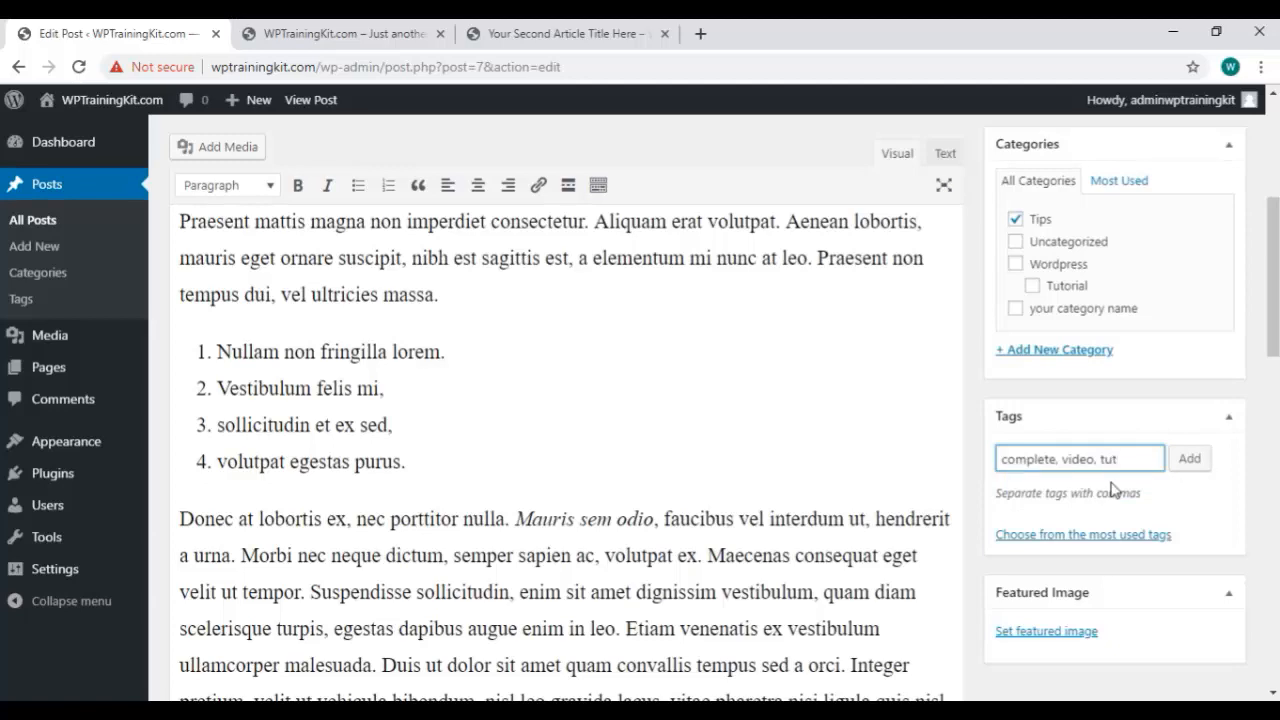
{"action": "type", "text": "tut"}
{"action": "left_click", "coordinate": [1110, 488]}
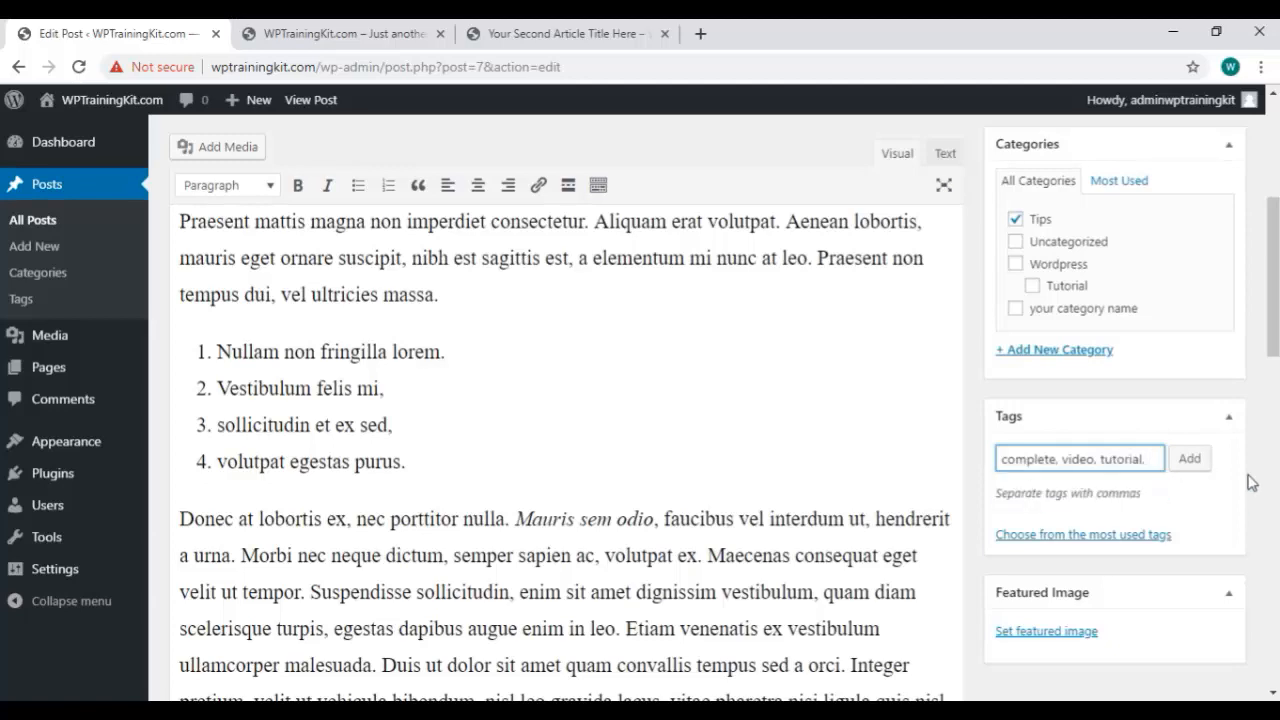
{"action": "left_click", "coordinate": [1195, 460]}
{"action": "scroll", "coordinate": [1204, 463], "scroll_direction": "up", "scroll_amount": 5}
{"action": "left_click", "coordinate": [1204, 366]}
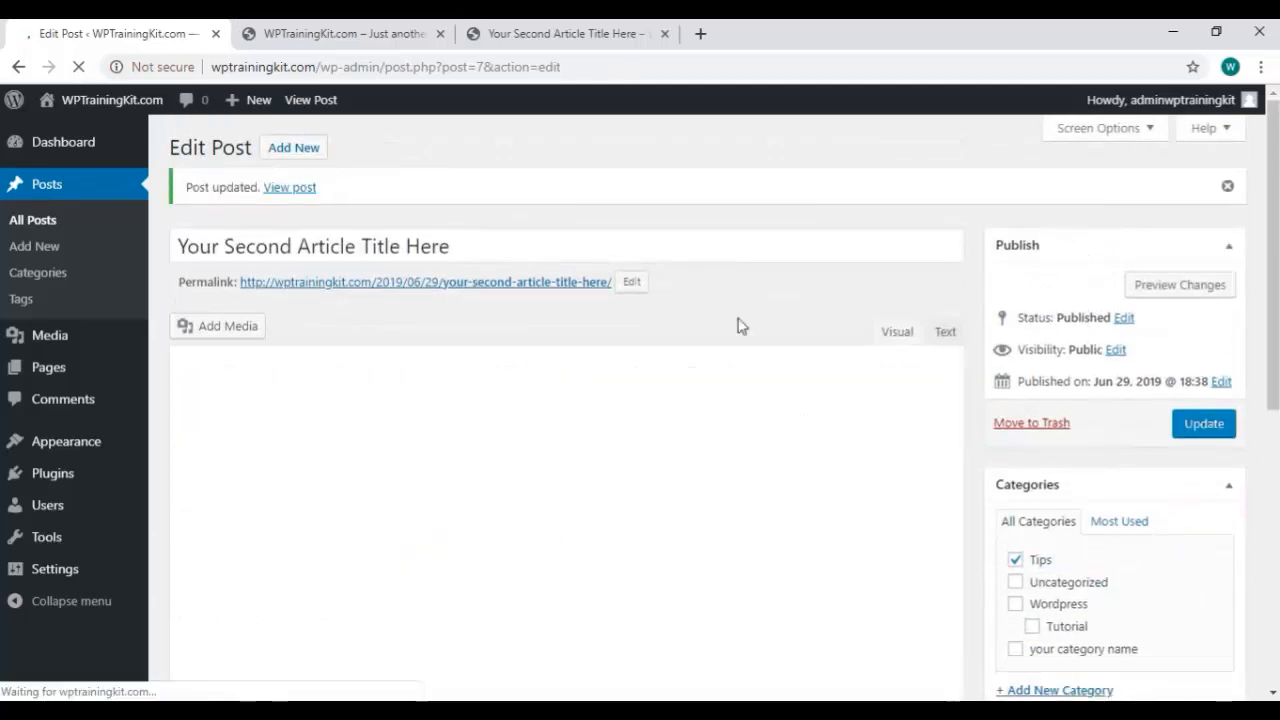
Step: Quick-edit the post "Your Article Title Here" to add the tags new tags 1 and new tags 2, and save it
{"action": "left_click", "coordinate": [70, 222]}
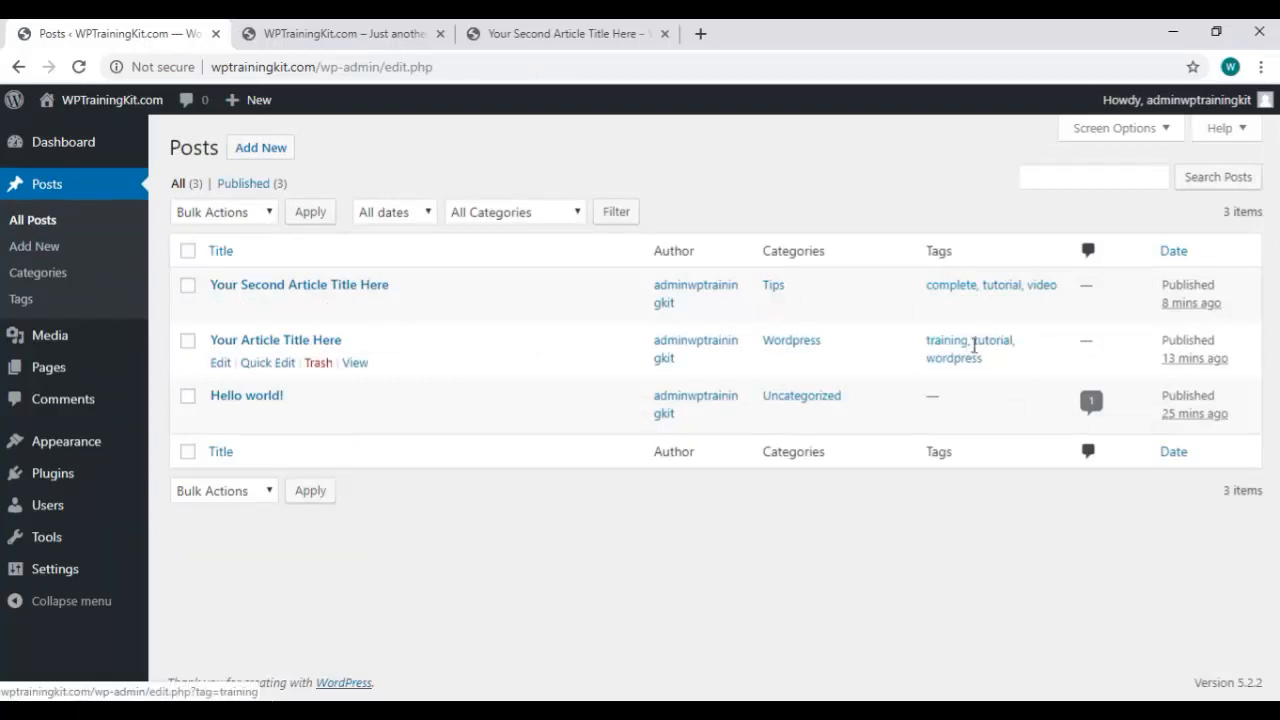
{"action": "left_click", "coordinate": [268, 364]}
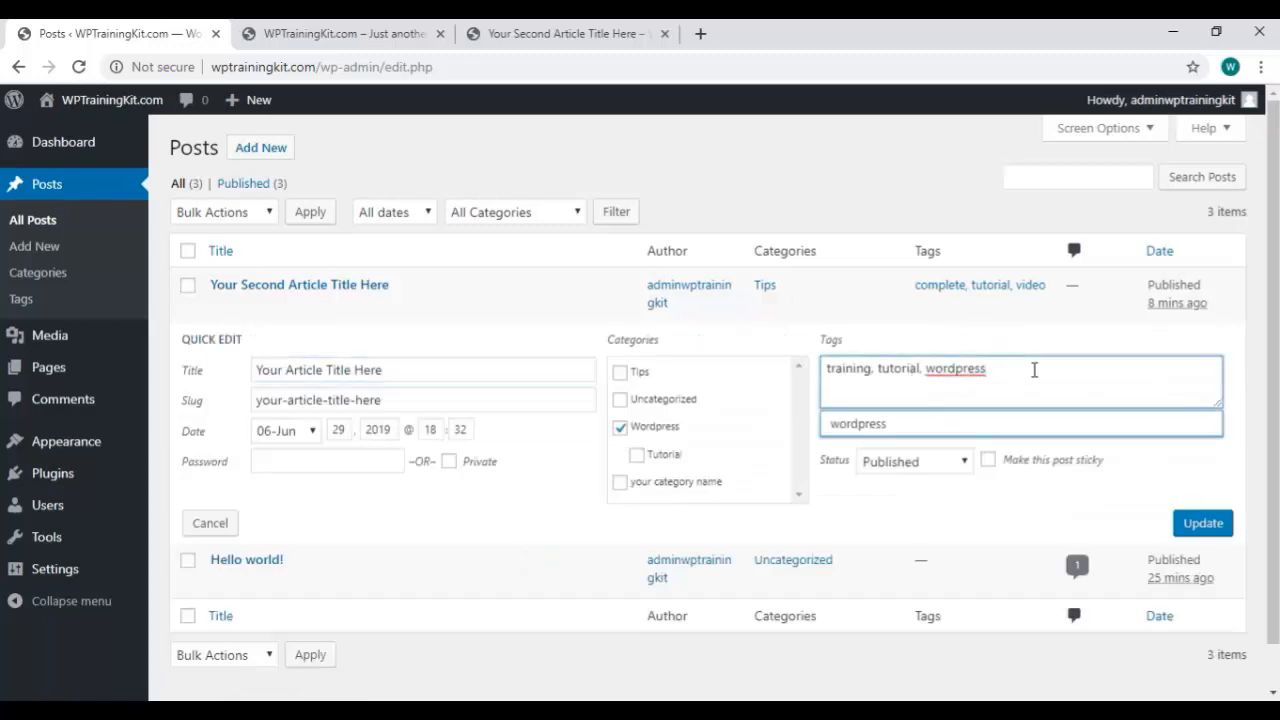
{"action": "type", "text": ", new tags "}
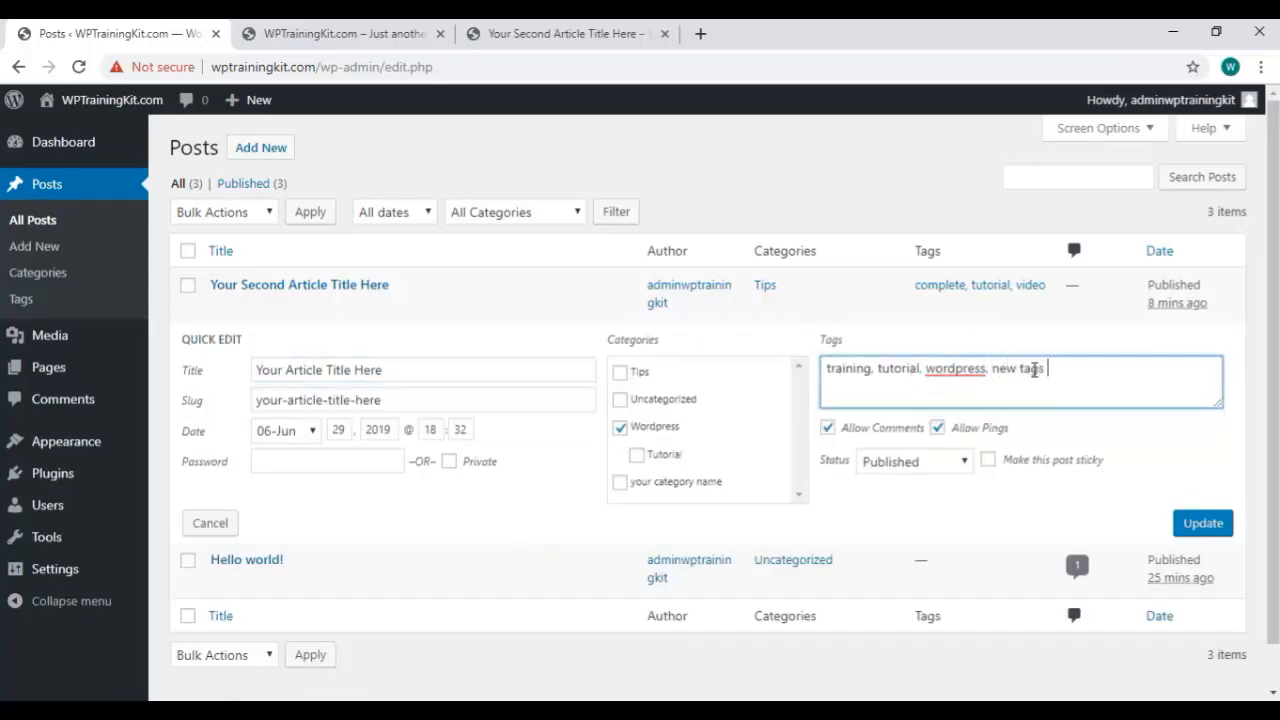
{"action": "type", "text": "1, new tags 2"}
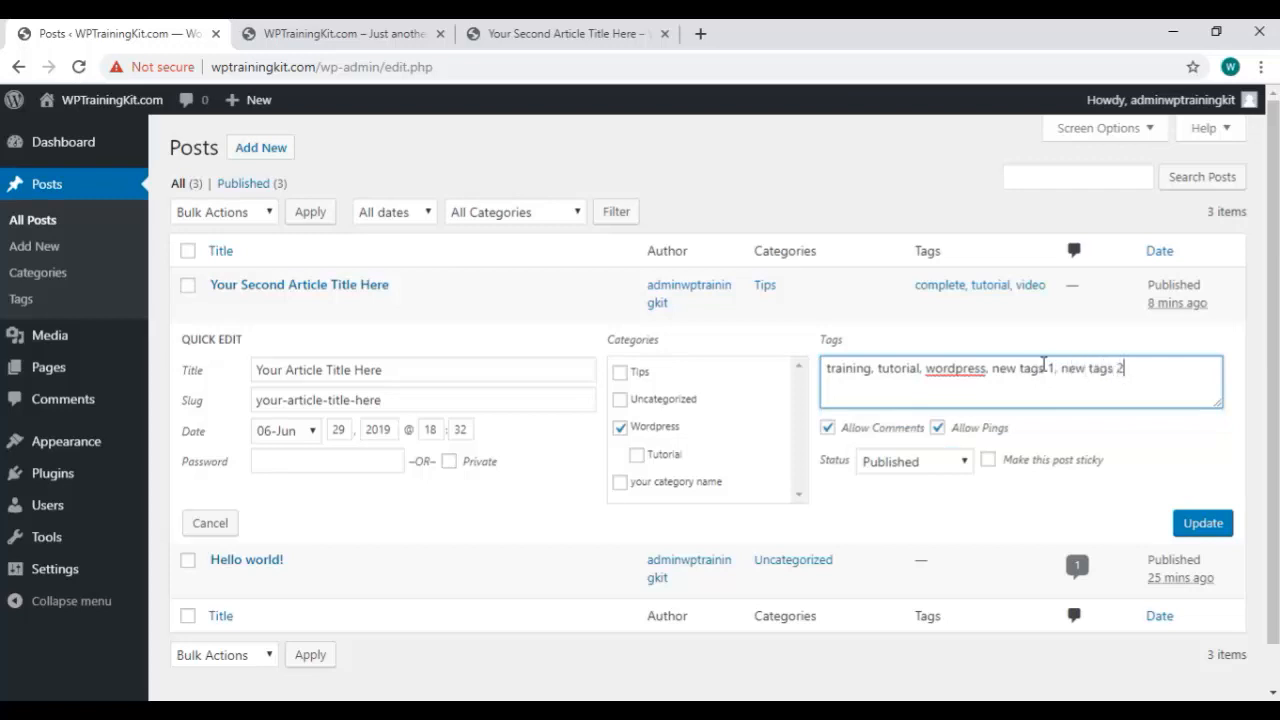
{"action": "left_click", "coordinate": [1200, 526]}
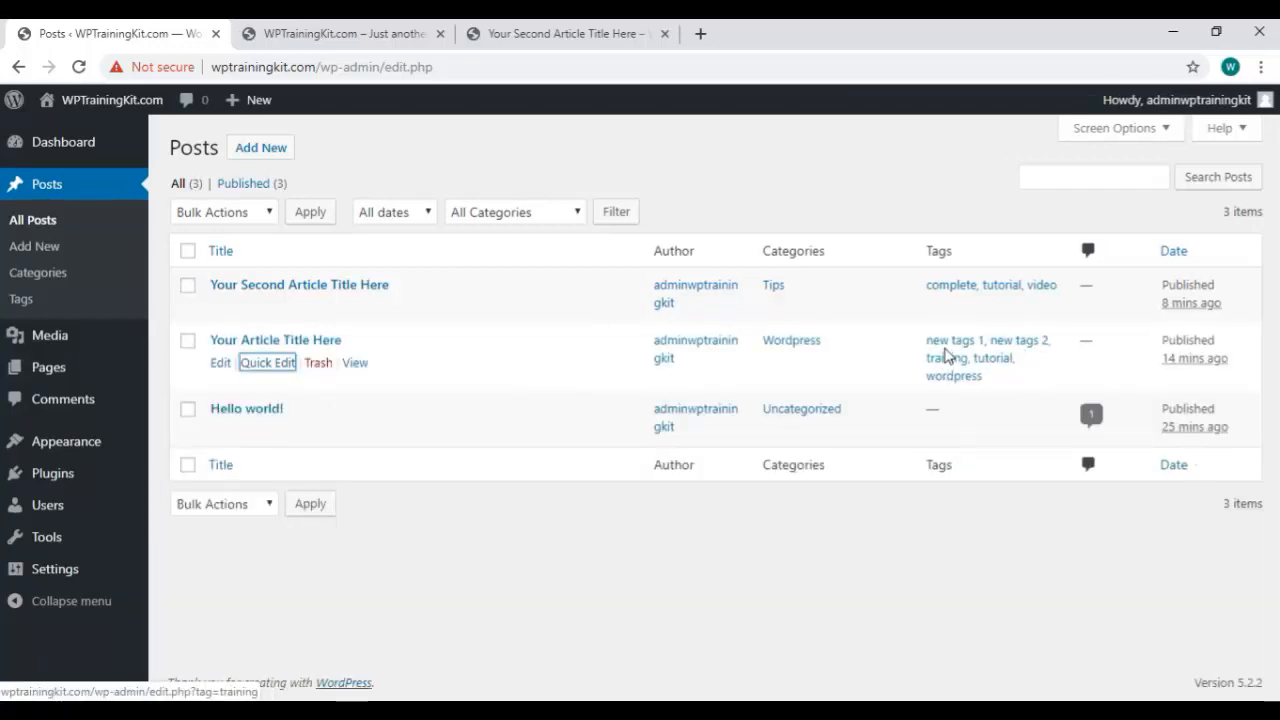
Step: Permanently delete the tags new tags 1 and new tags 2 from the site, and check the tags in the list of all posts
{"action": "left_click", "coordinate": [26, 306]}
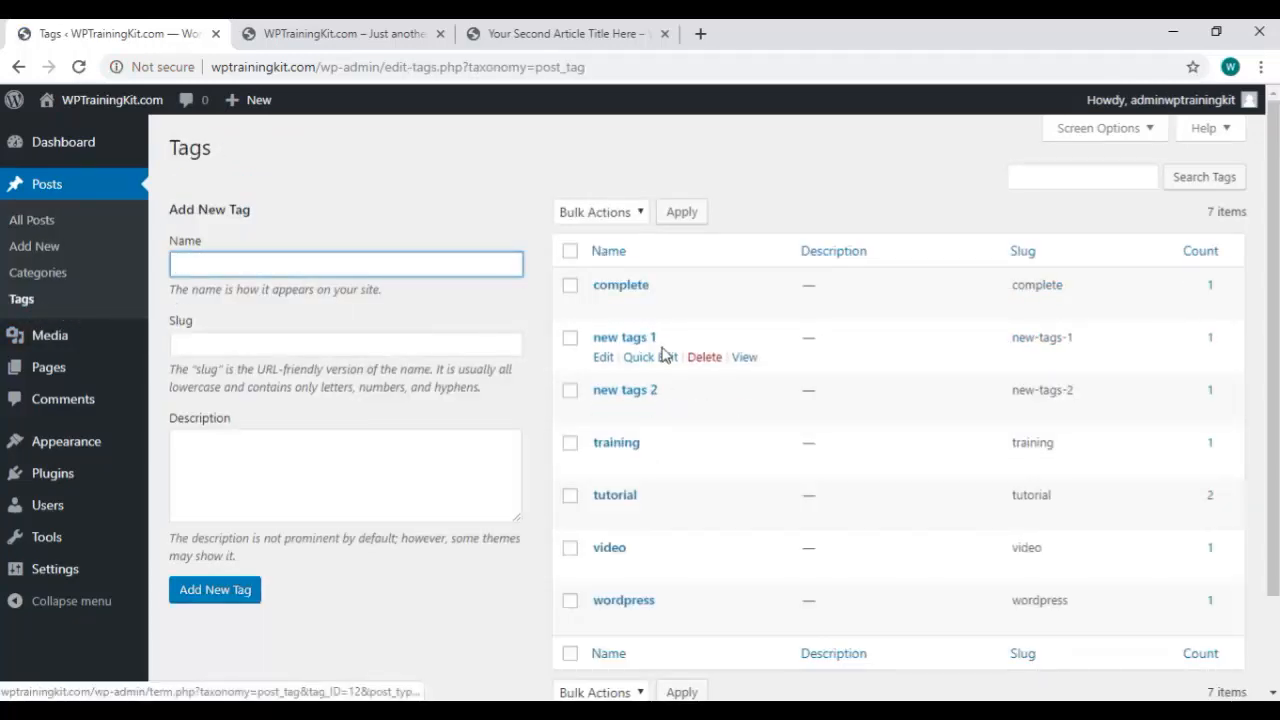
{"action": "left_click", "coordinate": [710, 358]}
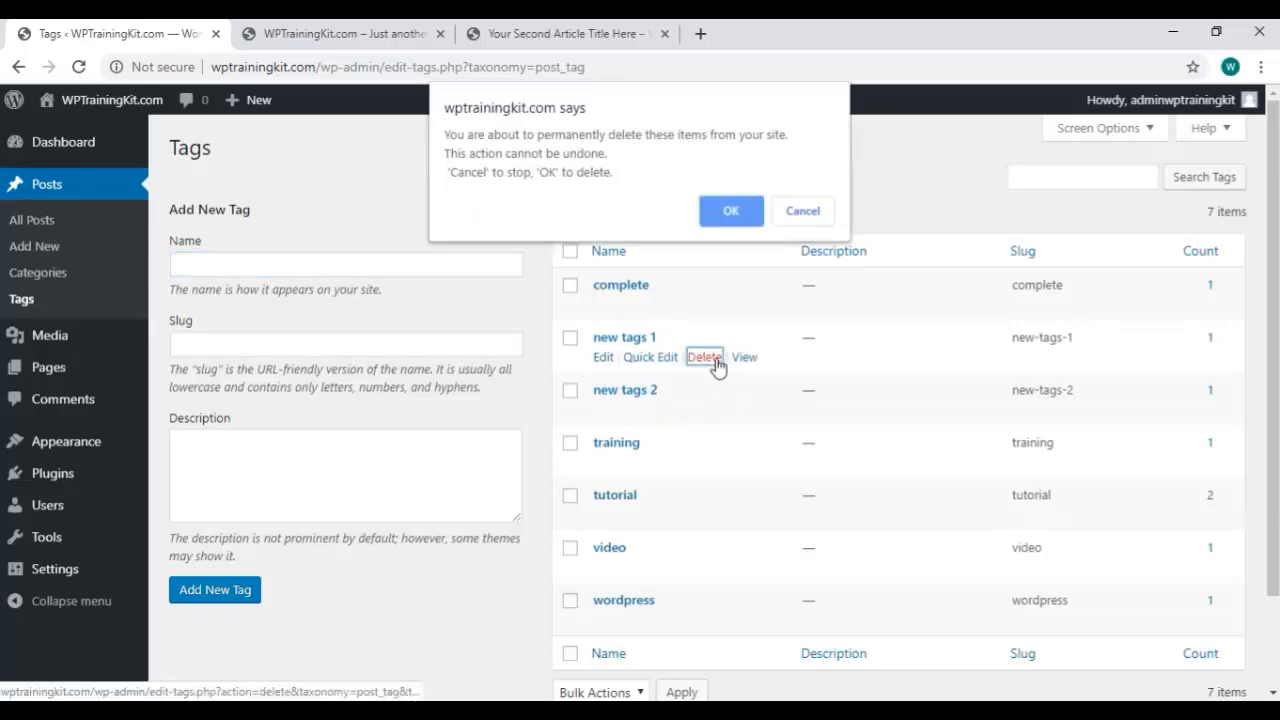
{"action": "left_click", "coordinate": [735, 222]}
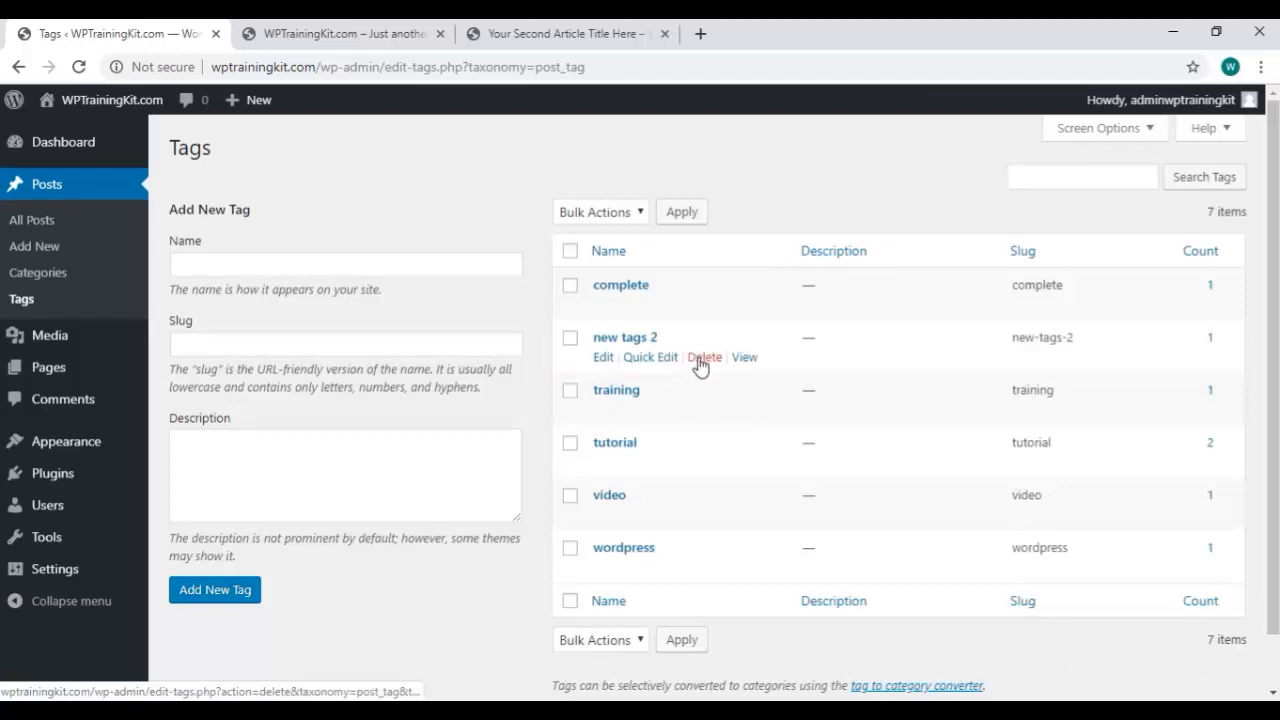
{"action": "left_click", "coordinate": [704, 357]}
{"action": "left_click", "coordinate": [731, 211]}
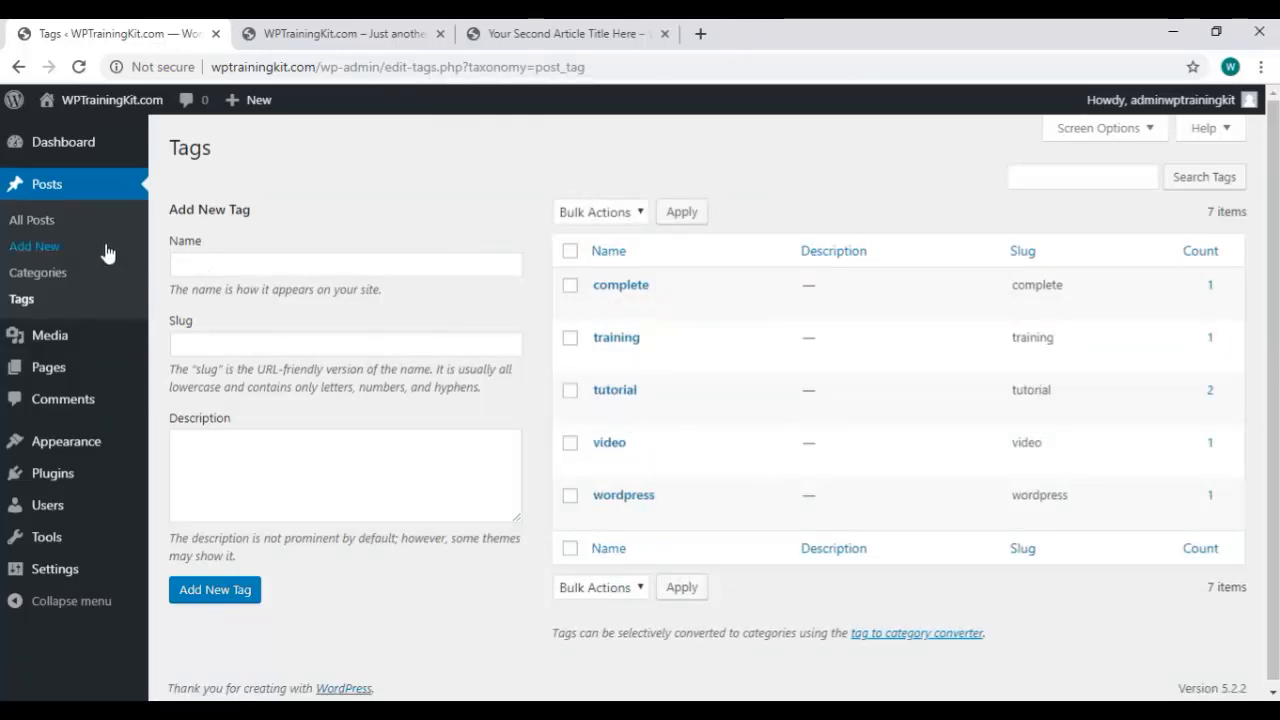
{"action": "left_click", "coordinate": [66, 230]}
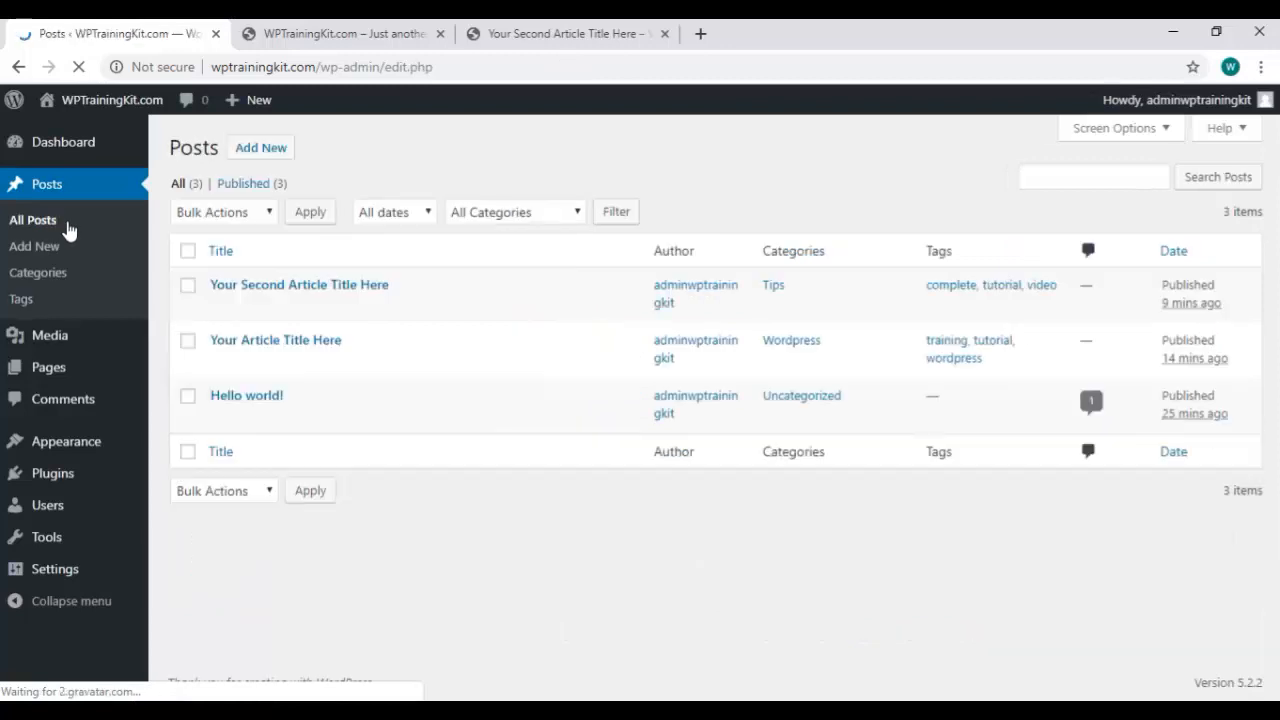